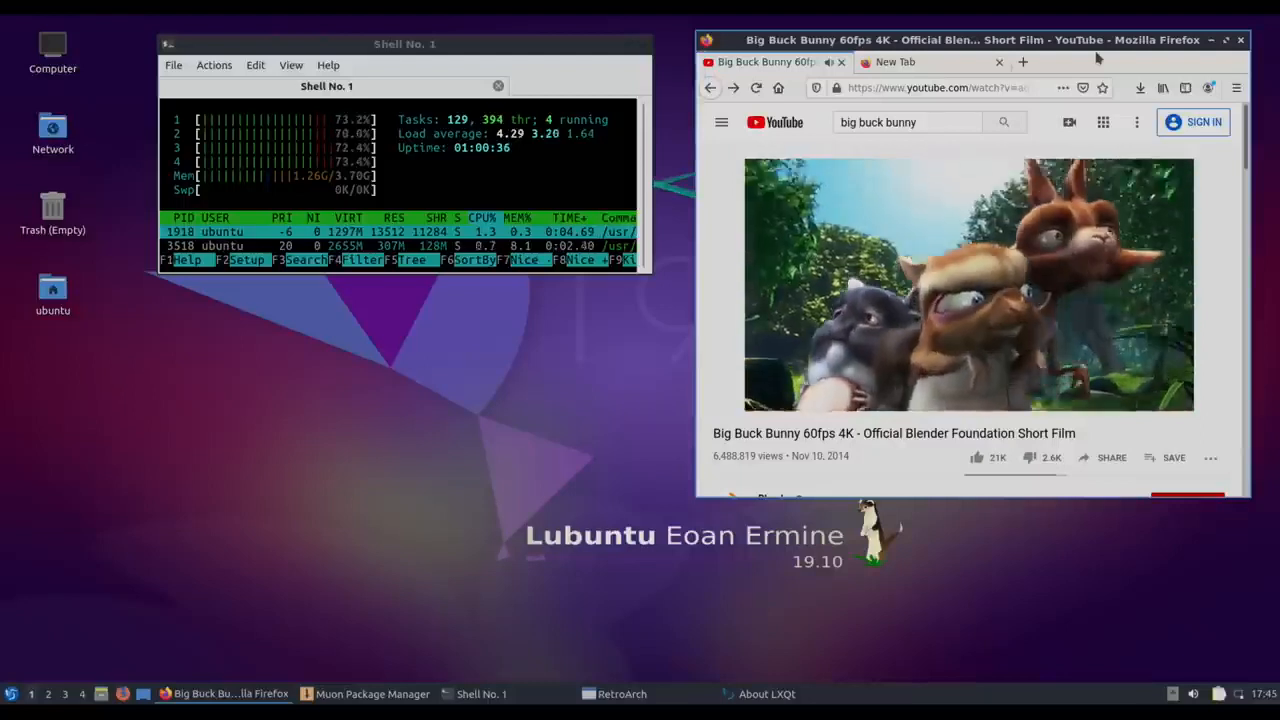
Close the Firefox window together with both of its open tabs
left_click(1241, 41)
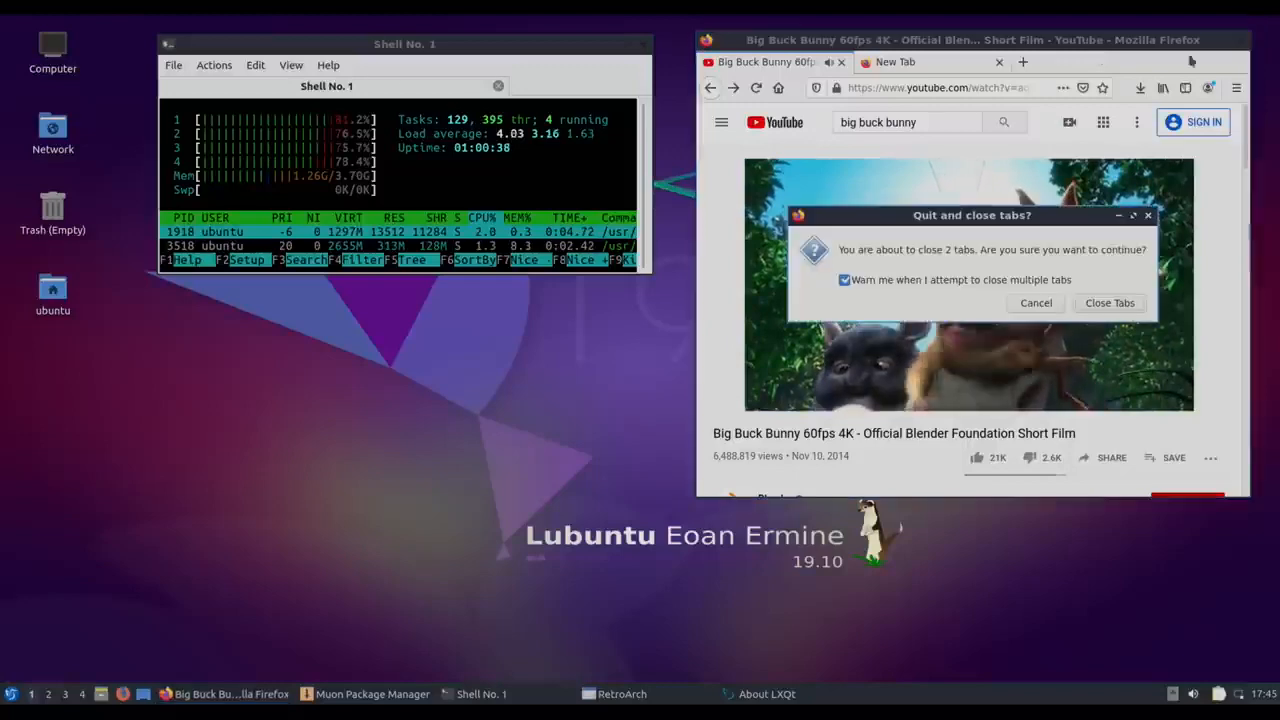
left_click(1110, 303)
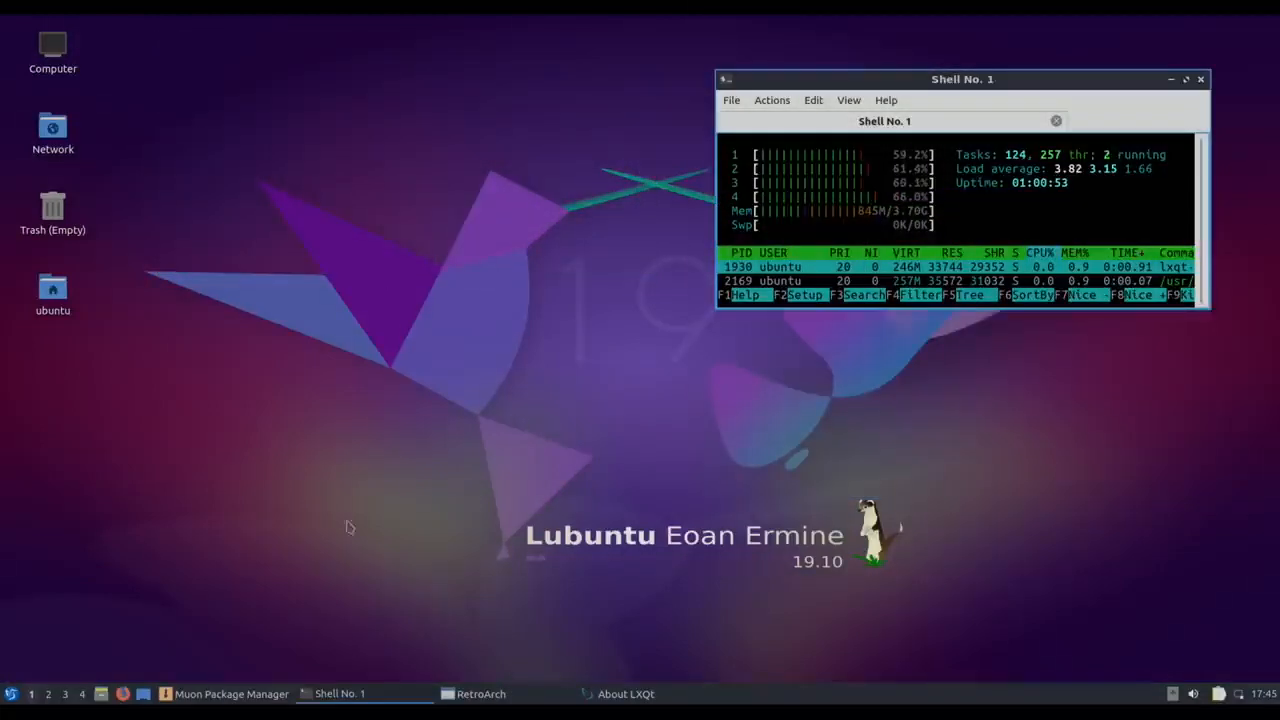
Open the About LXQt information, check the desktop environment's version and close it again
left_click(11, 693)
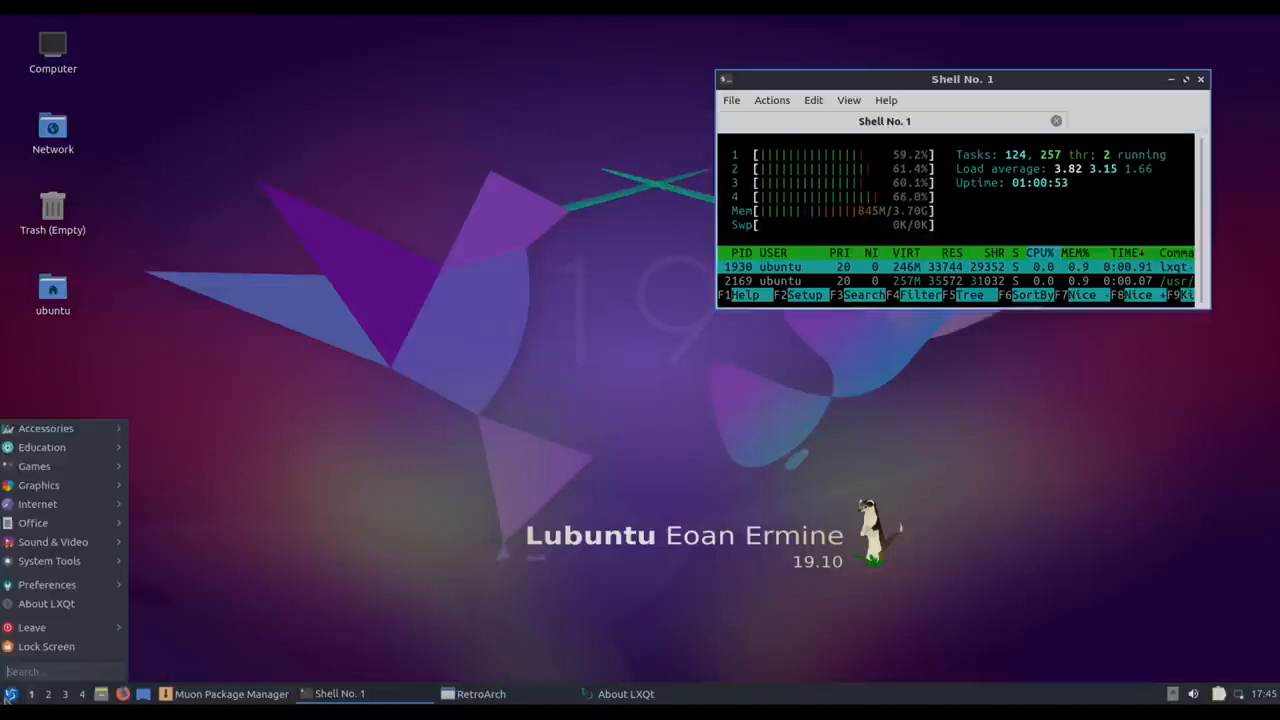
left_click(64, 606)
left_click_drag(568, 170, 345, 87)
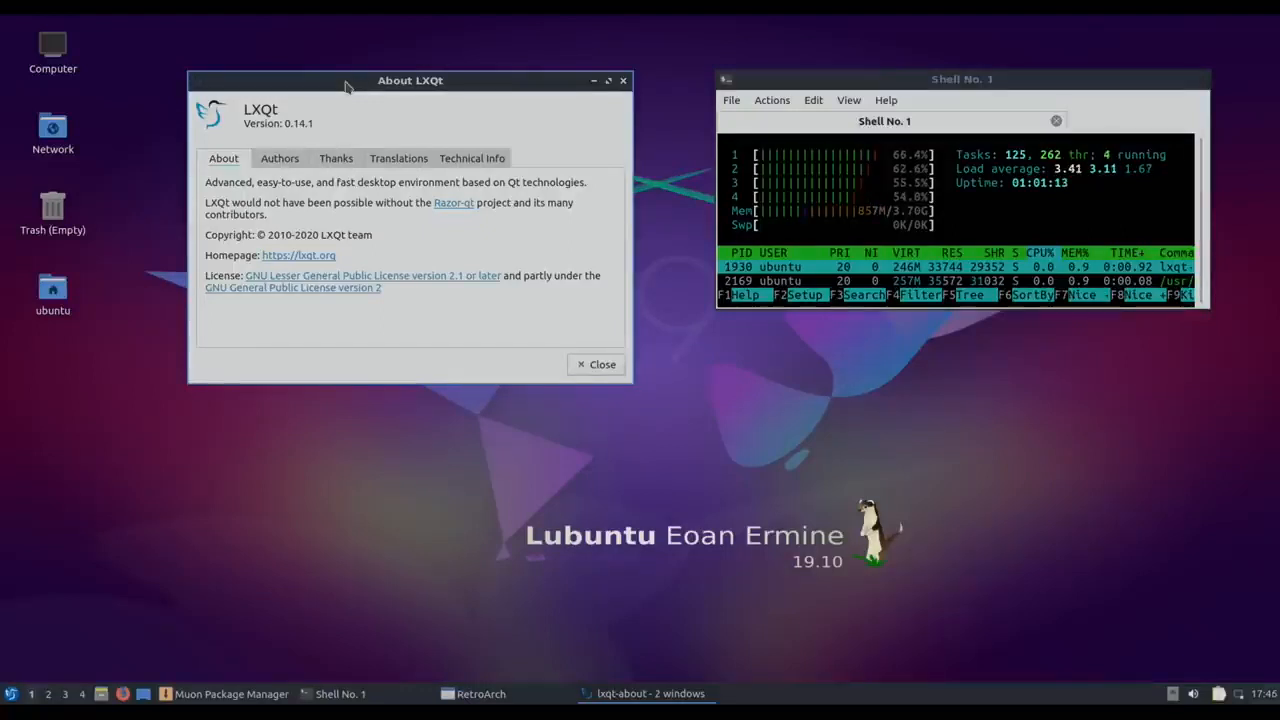
left_click(624, 83)
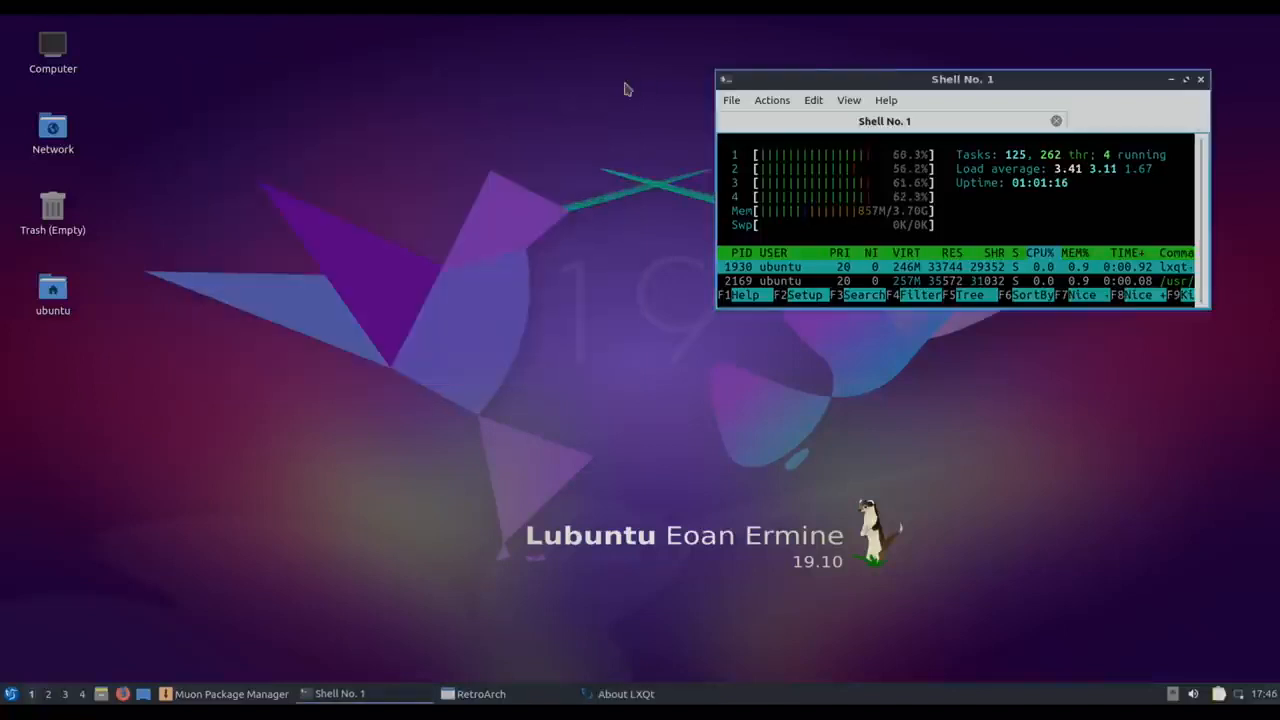
Reposition the htop terminal window on the desktop and look over the application menu's categories
left_click_drag(869, 80, 743, 40)
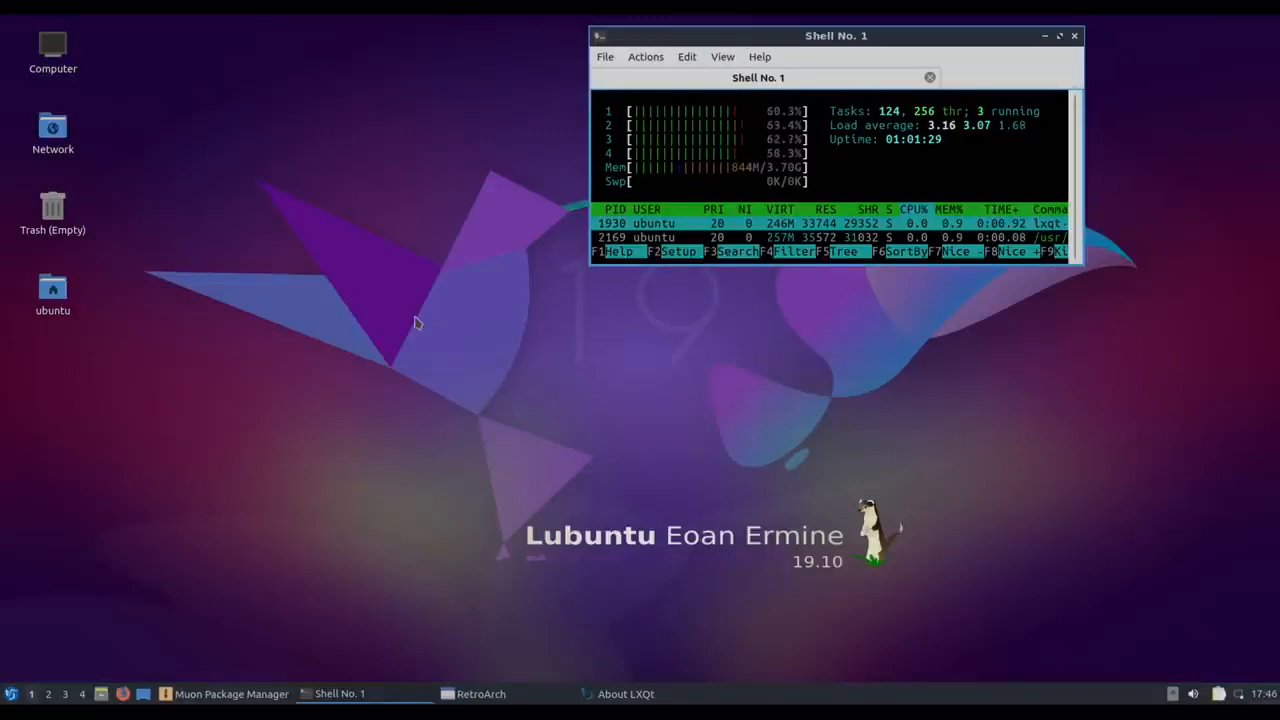
left_click(11, 693)
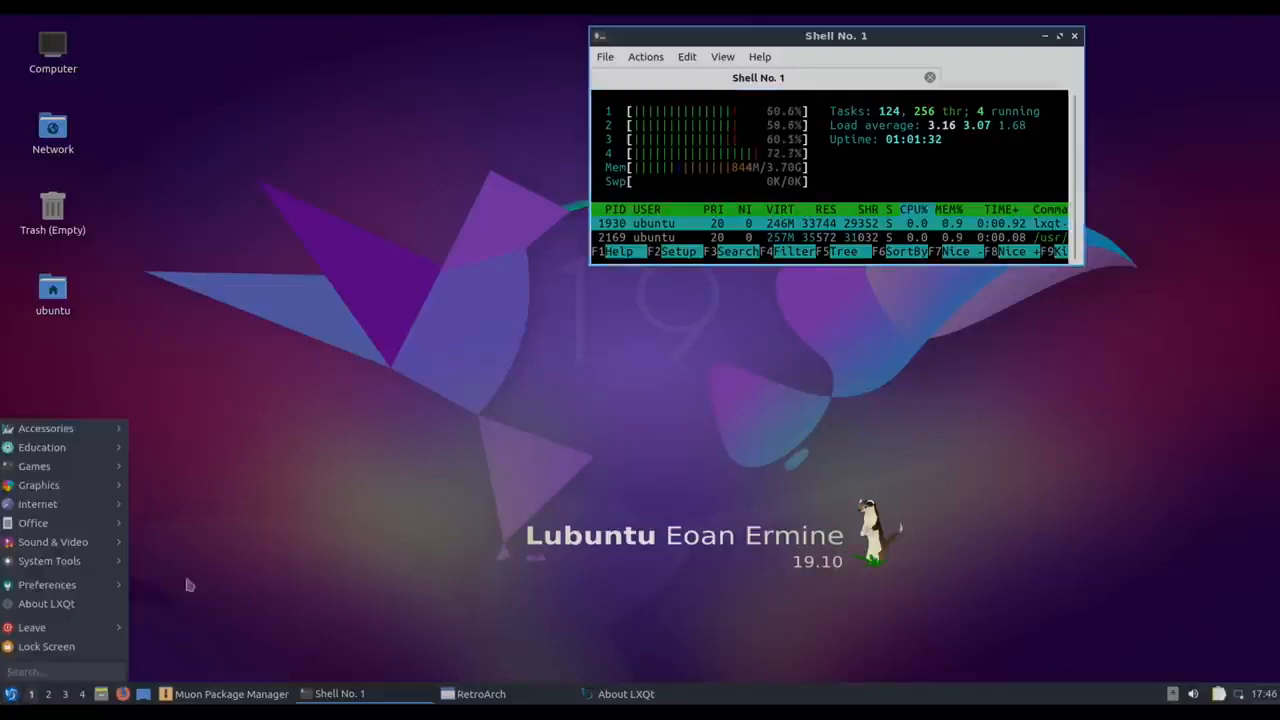
left_click(249, 538)
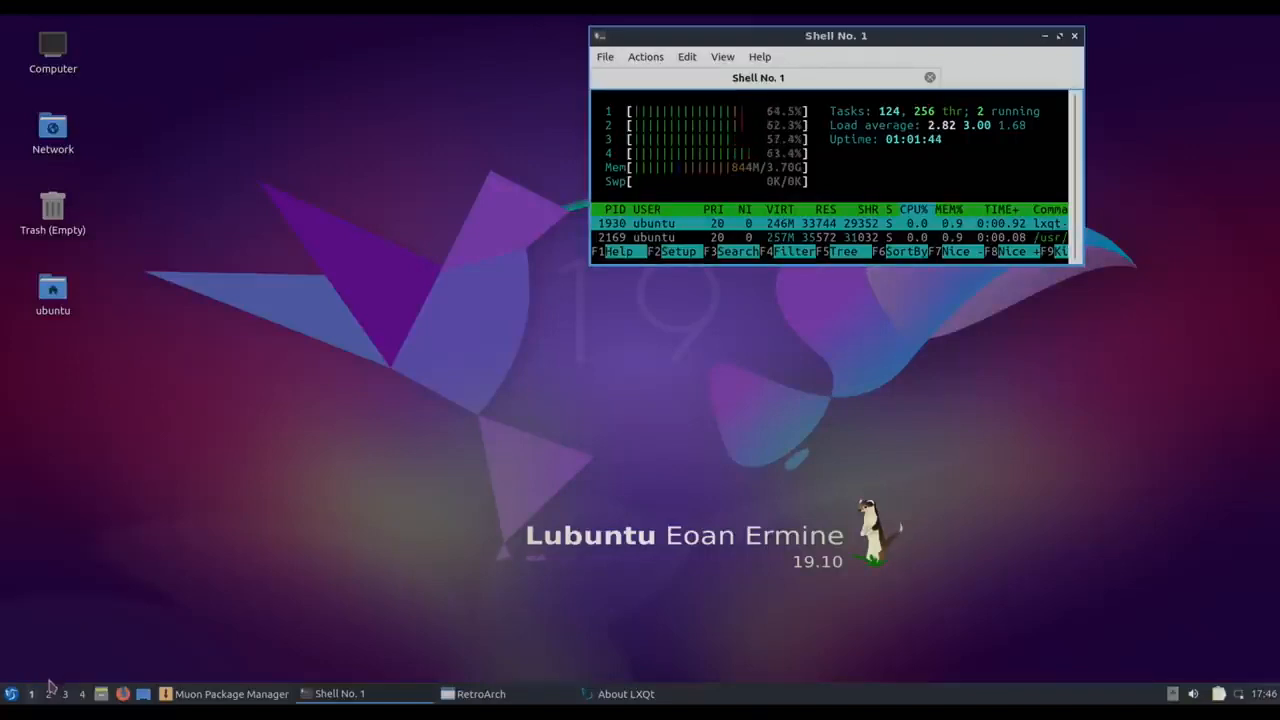
Bring up RetroArch to view its system information, close it and minimize the htop terminal
left_click(549, 697)
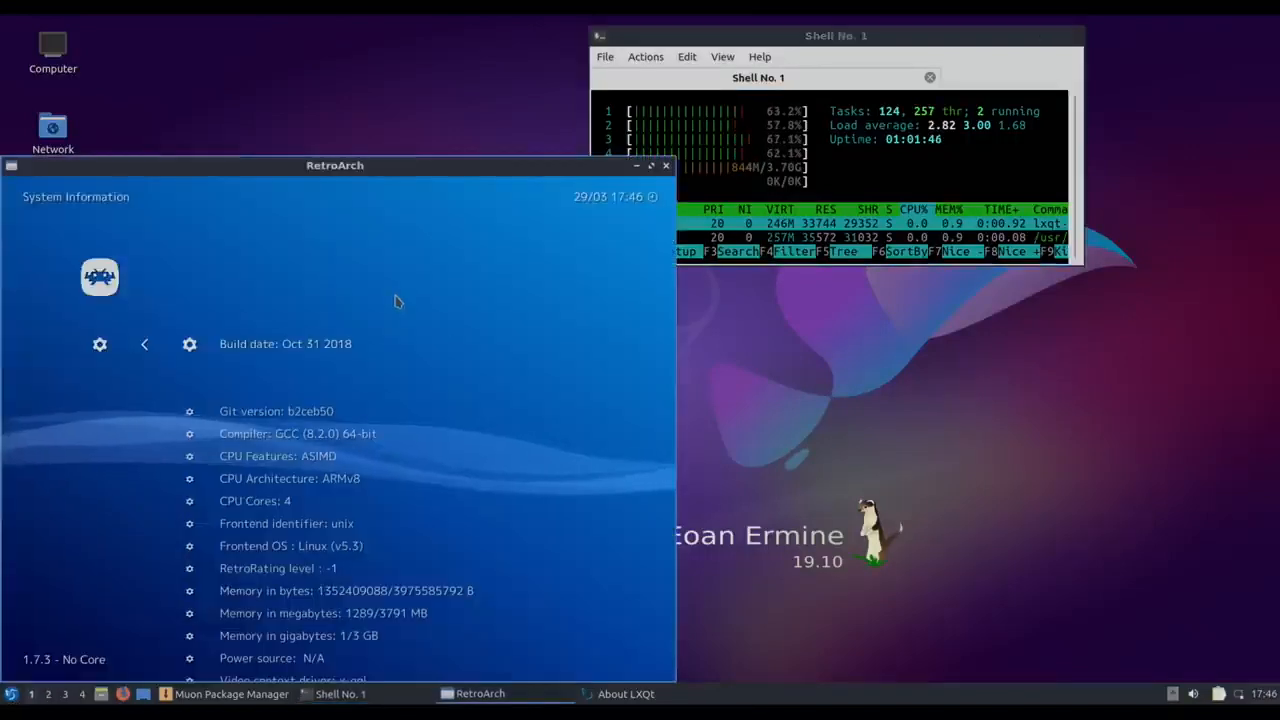
left_click_drag(414, 166, 551, 80)
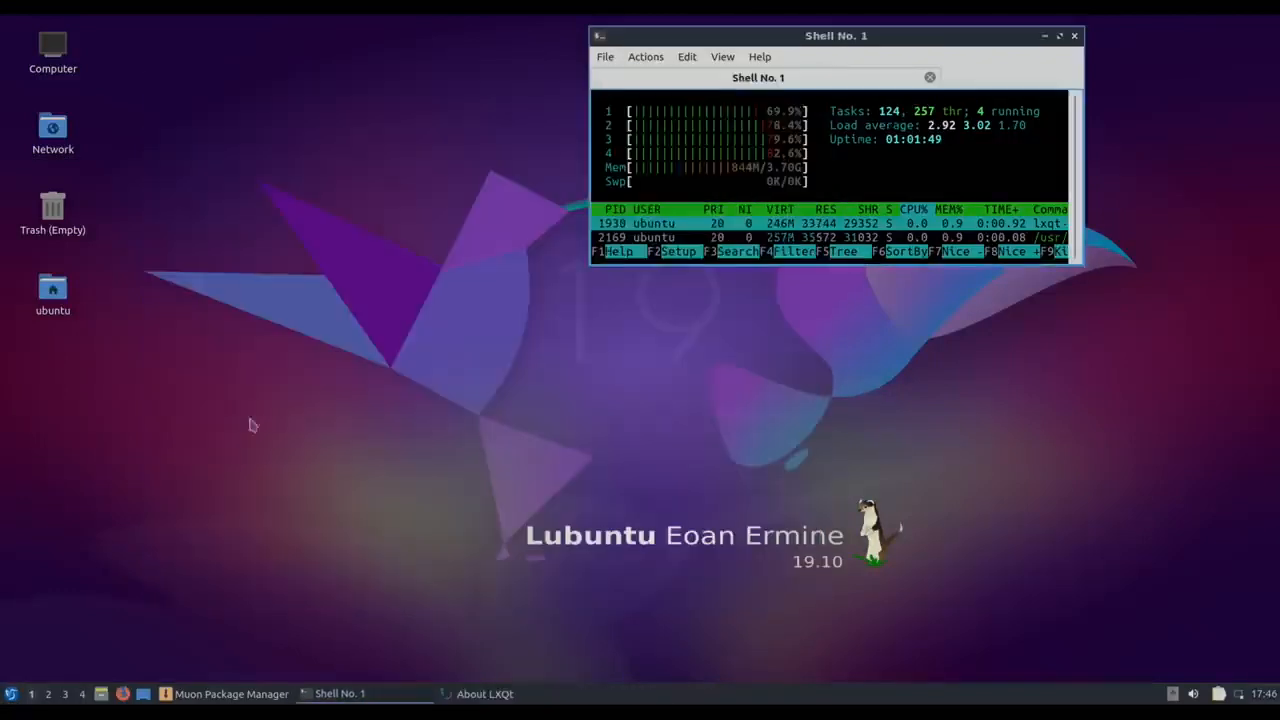
left_click(810, 84)
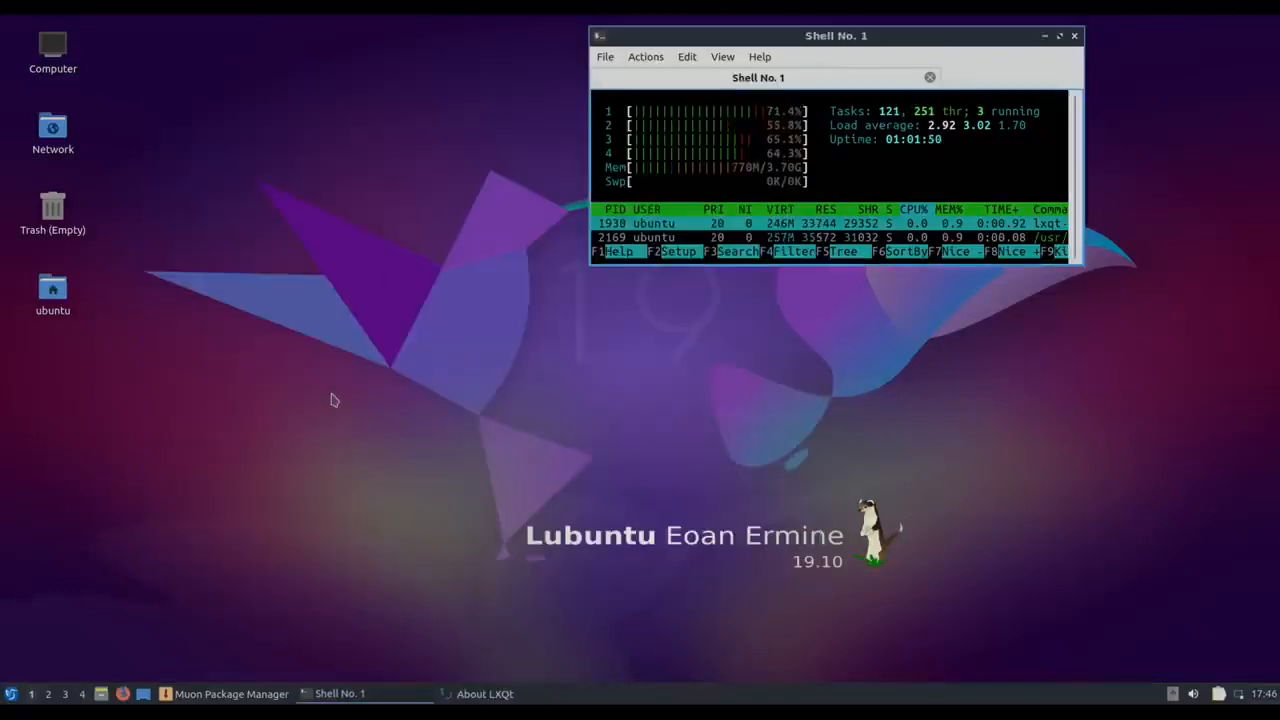
left_click(1045, 35)
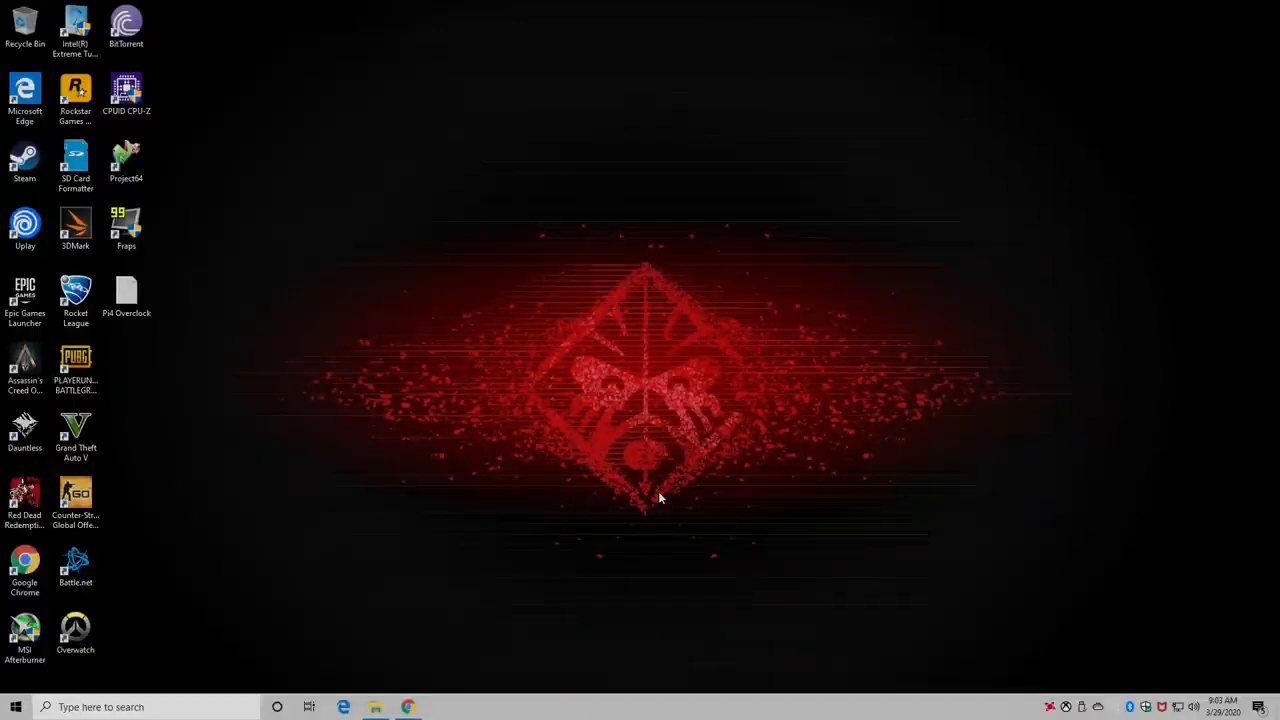
Check the contents of the 32SD (H:) card in File Explorer and minimize the window
left_click(375, 707)
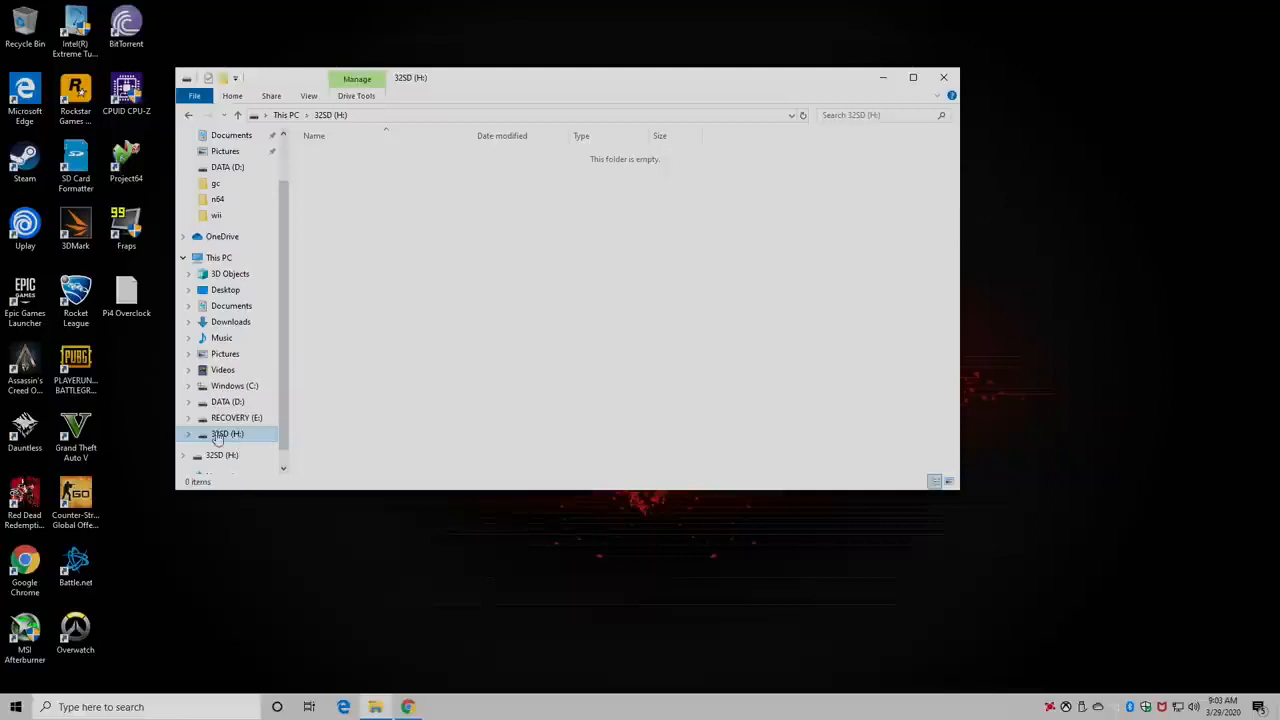
left_click(884, 78)
Switch to Chrome and download the 64-bit Ubuntu 19.10 image for Raspberry Pi 4 from the Ubuntu page
left_click(403, 710)
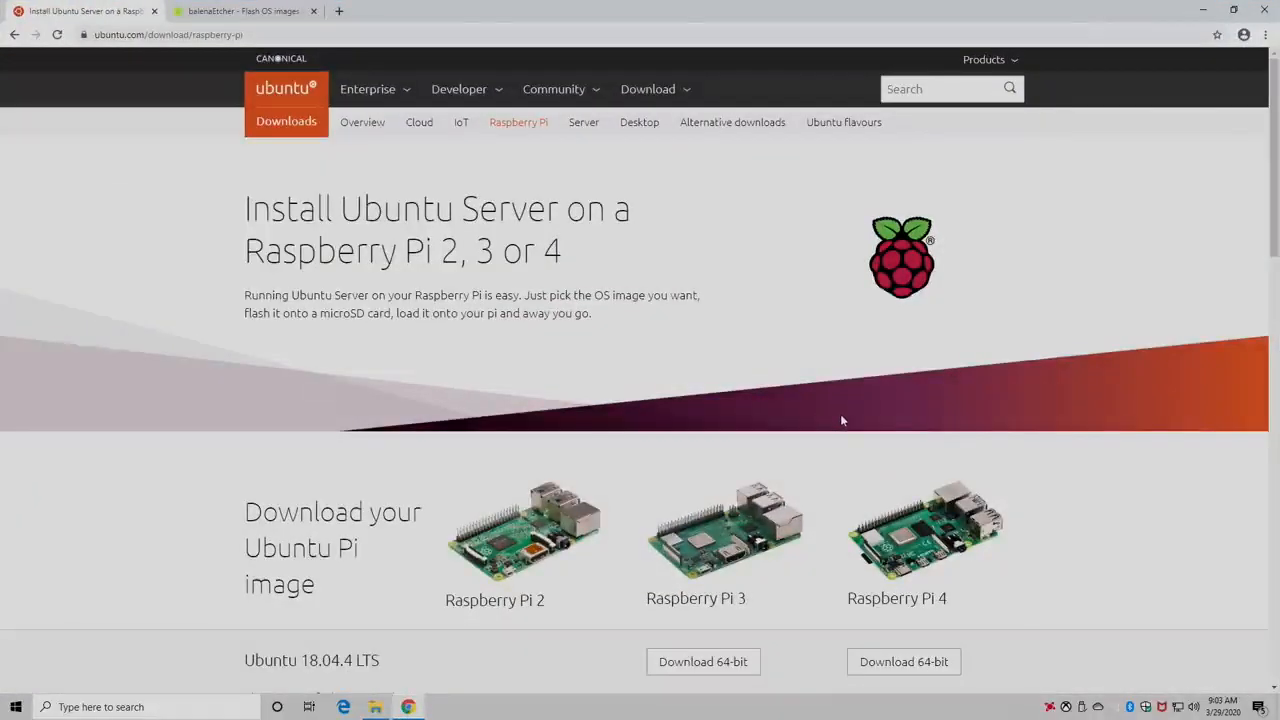
scroll(834, 440, "down", 3)
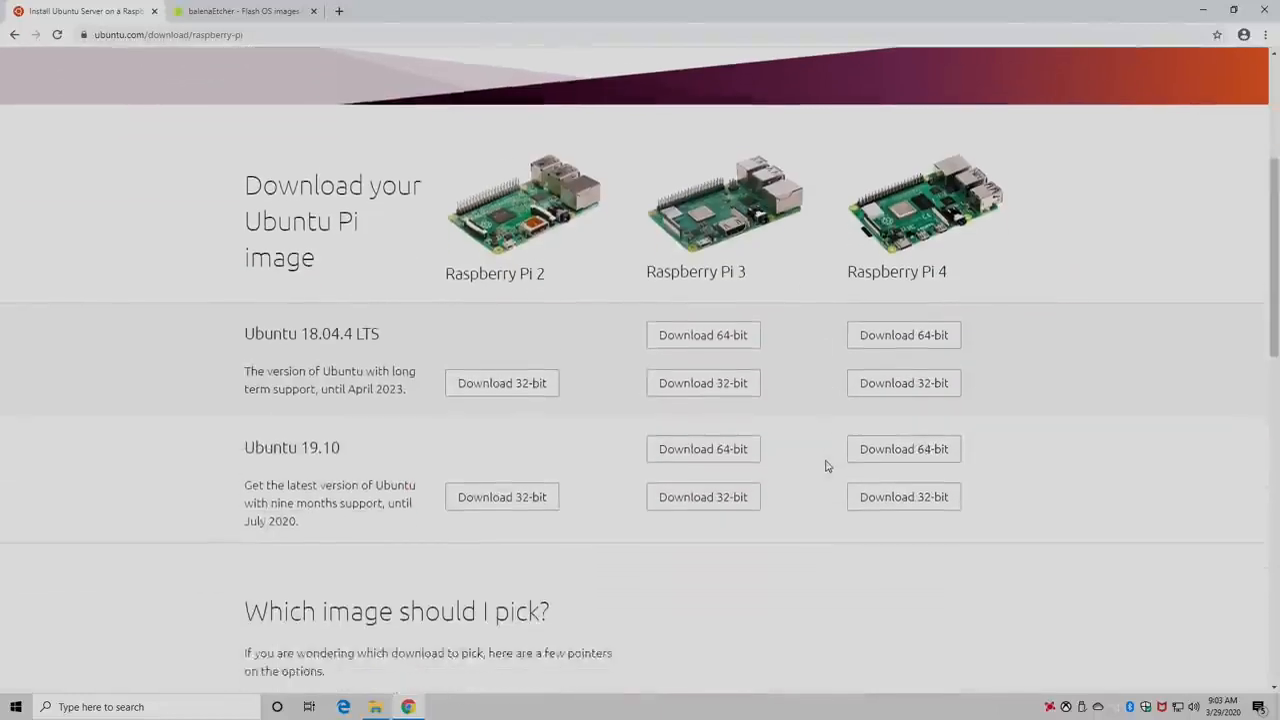
scroll(826, 466, "down", 1)
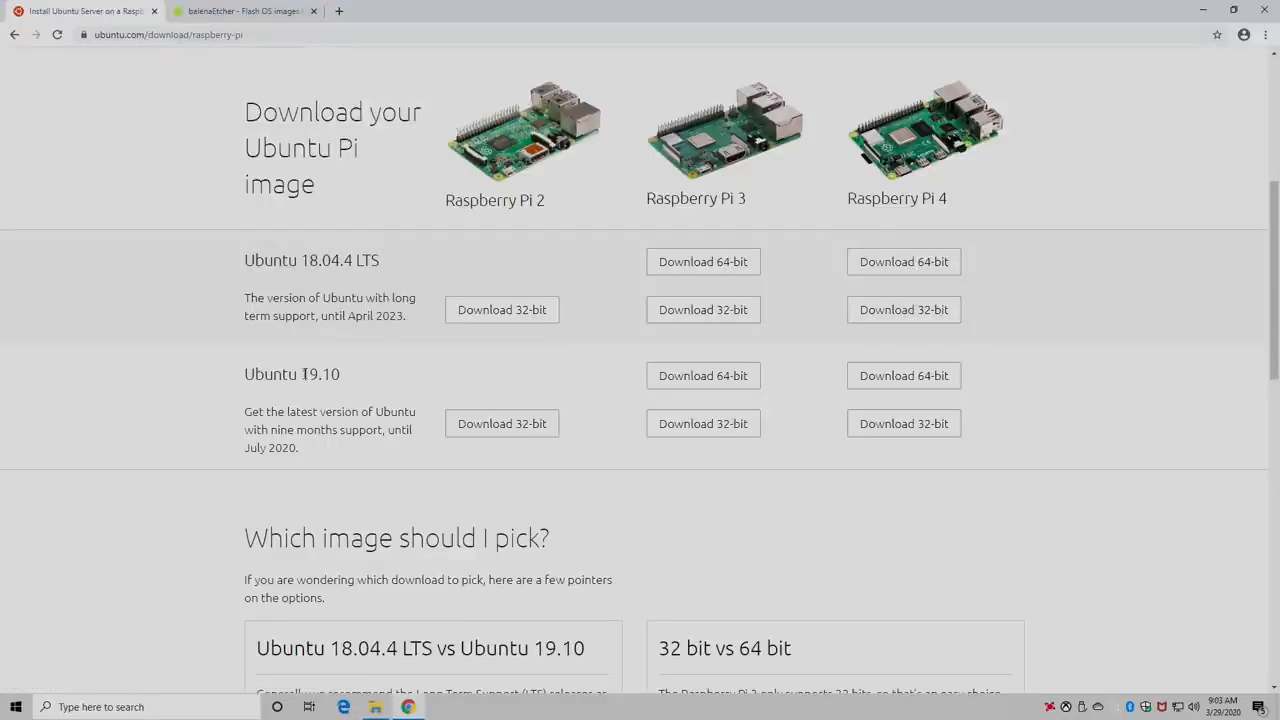
left_click_drag(301, 375, 350, 379)
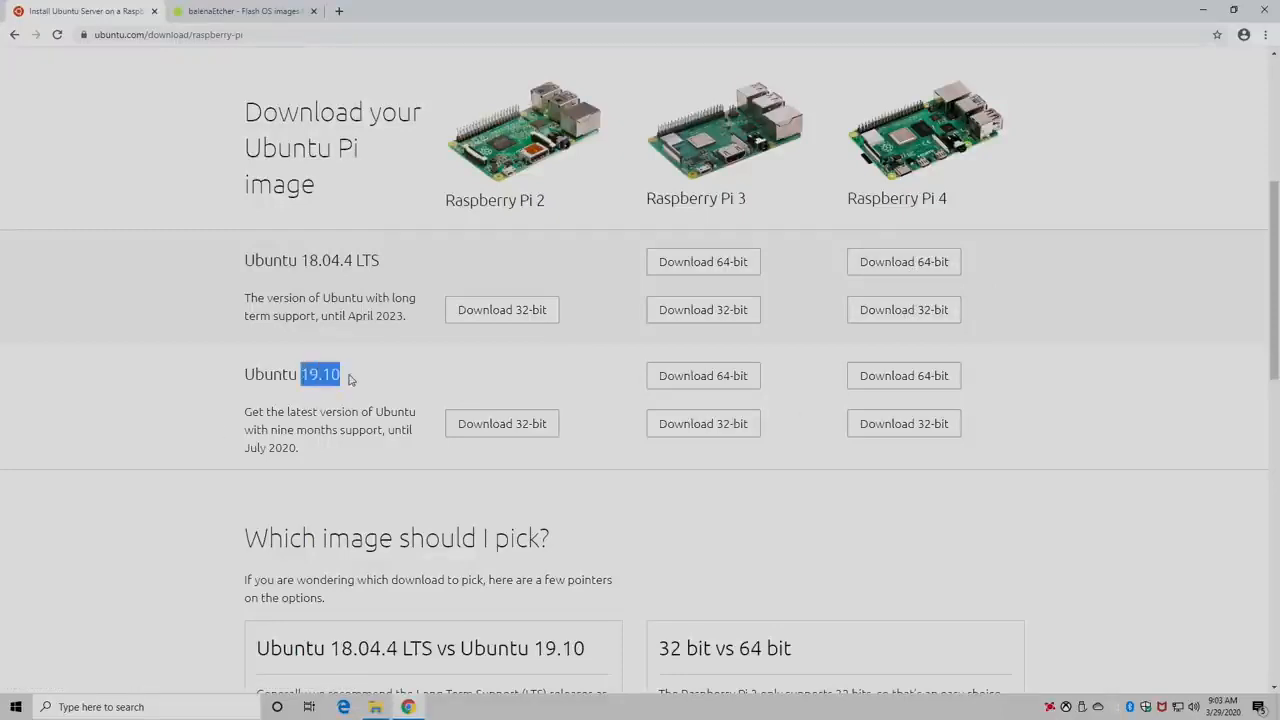
left_click(924, 386)
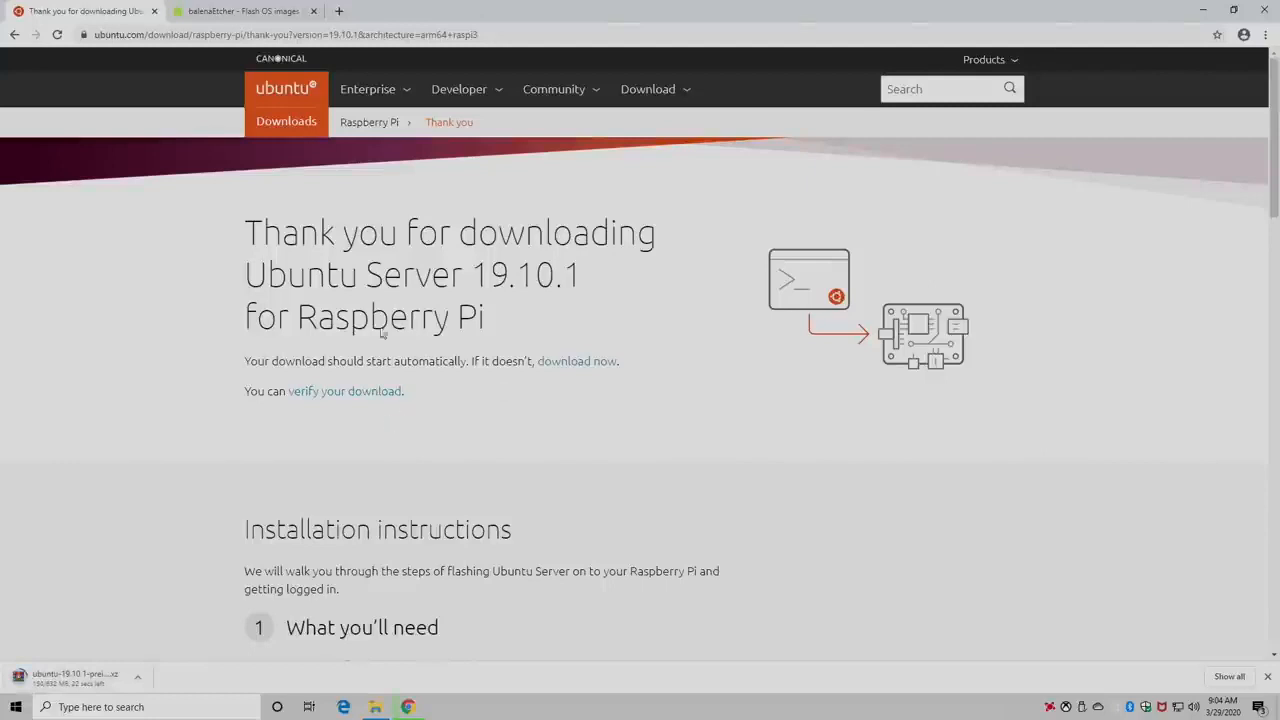
Download the portable Windows (x86|x64) version of balenaEtcher from its website
left_click(224, 11)
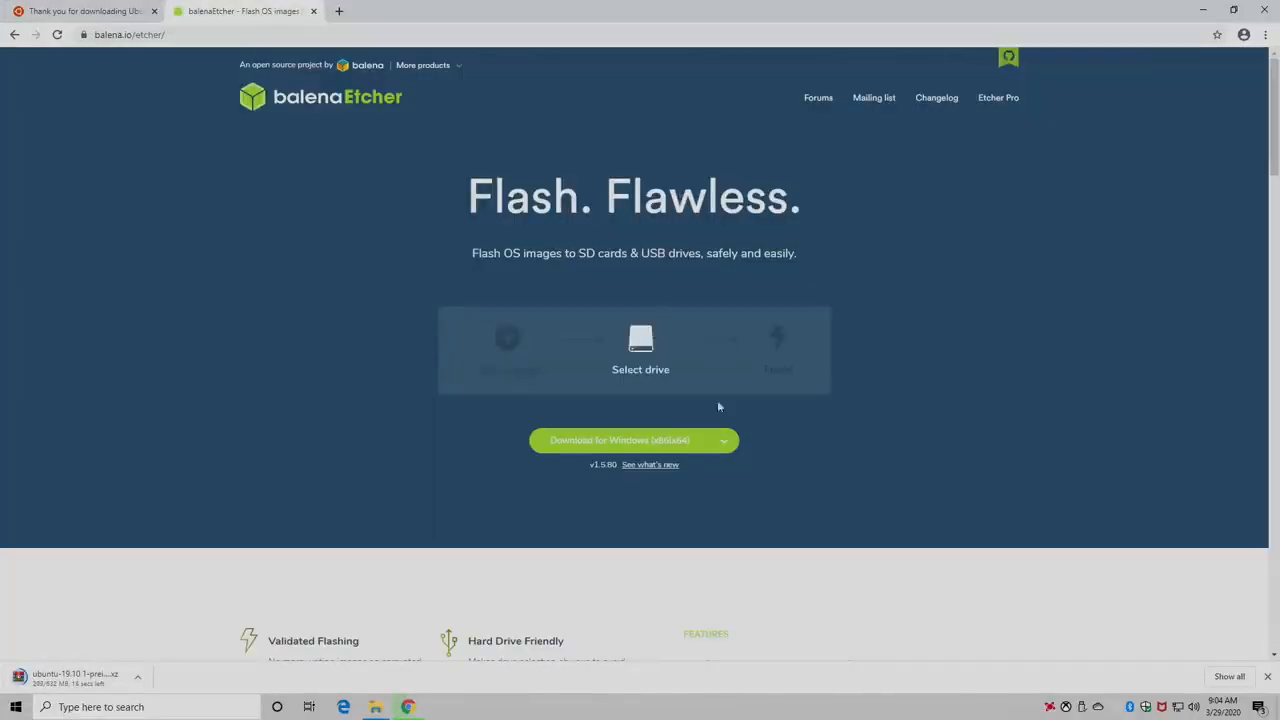
left_click(727, 441)
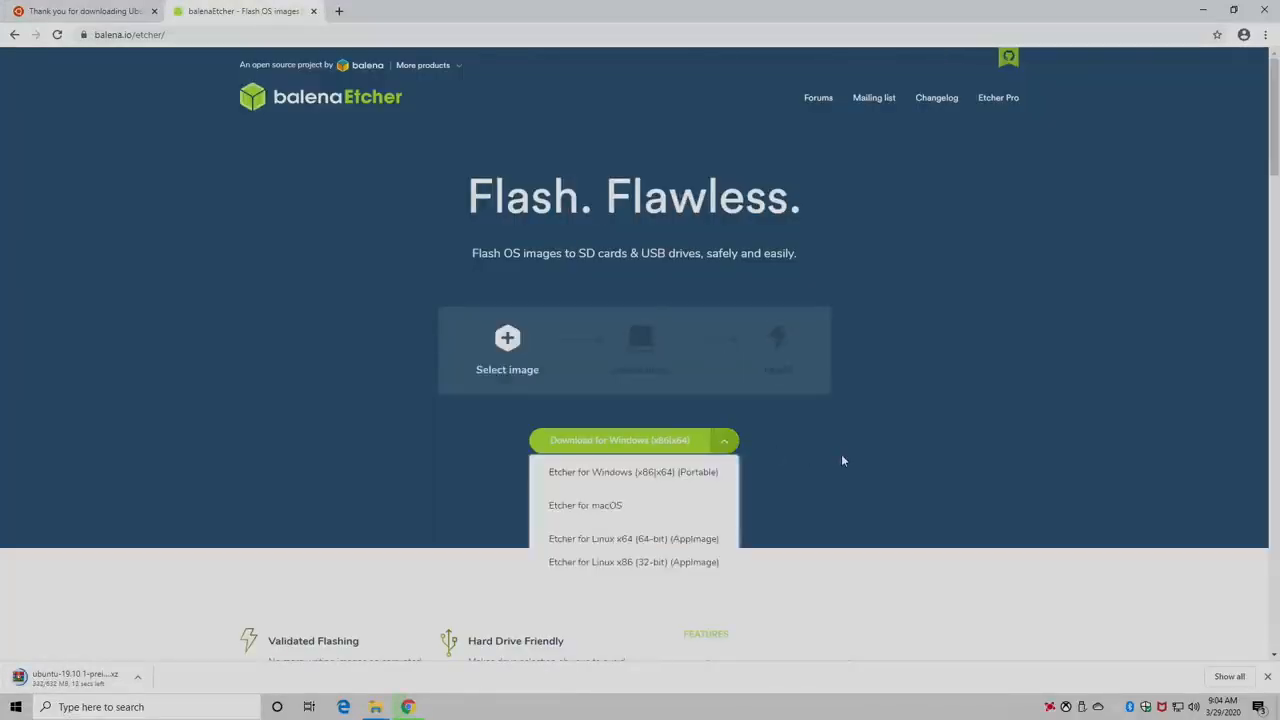
left_click(675, 479)
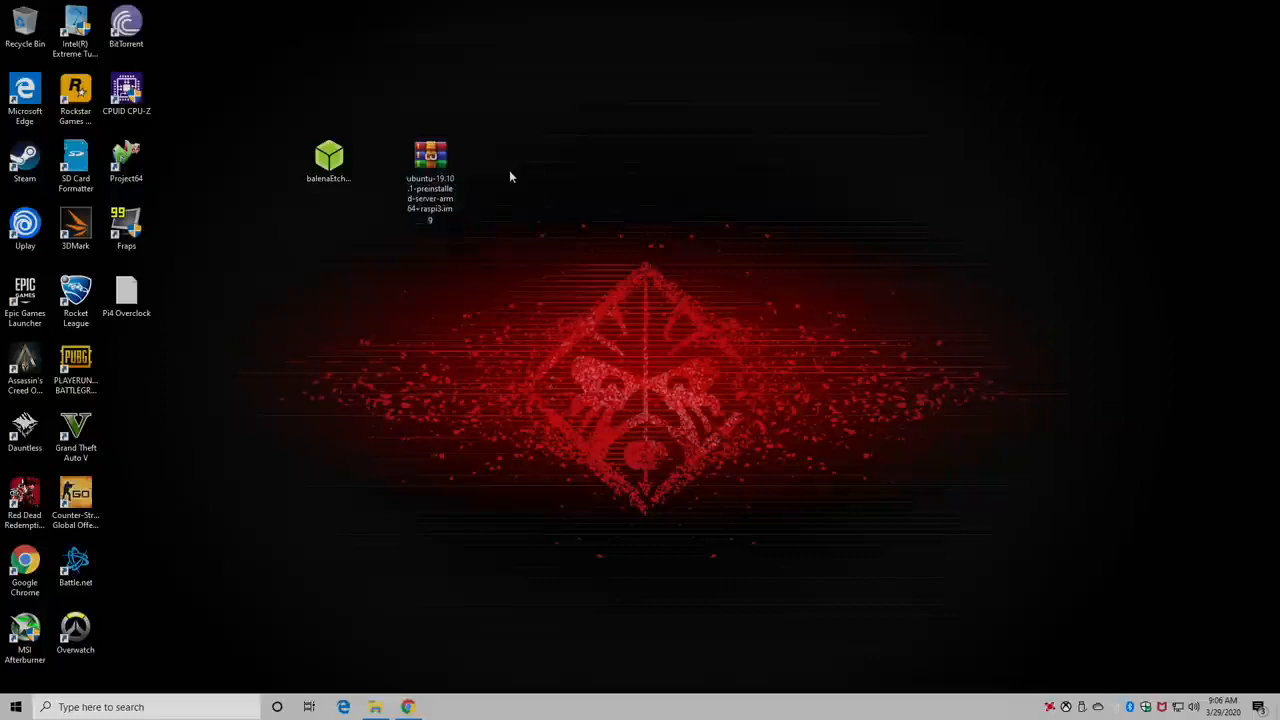
Launch balenaEtcher from the desktop and select the ubuntu-19.10.1-preinstalled-server-arm64+raspi3.img image on the Desktop
double_click(329, 162)
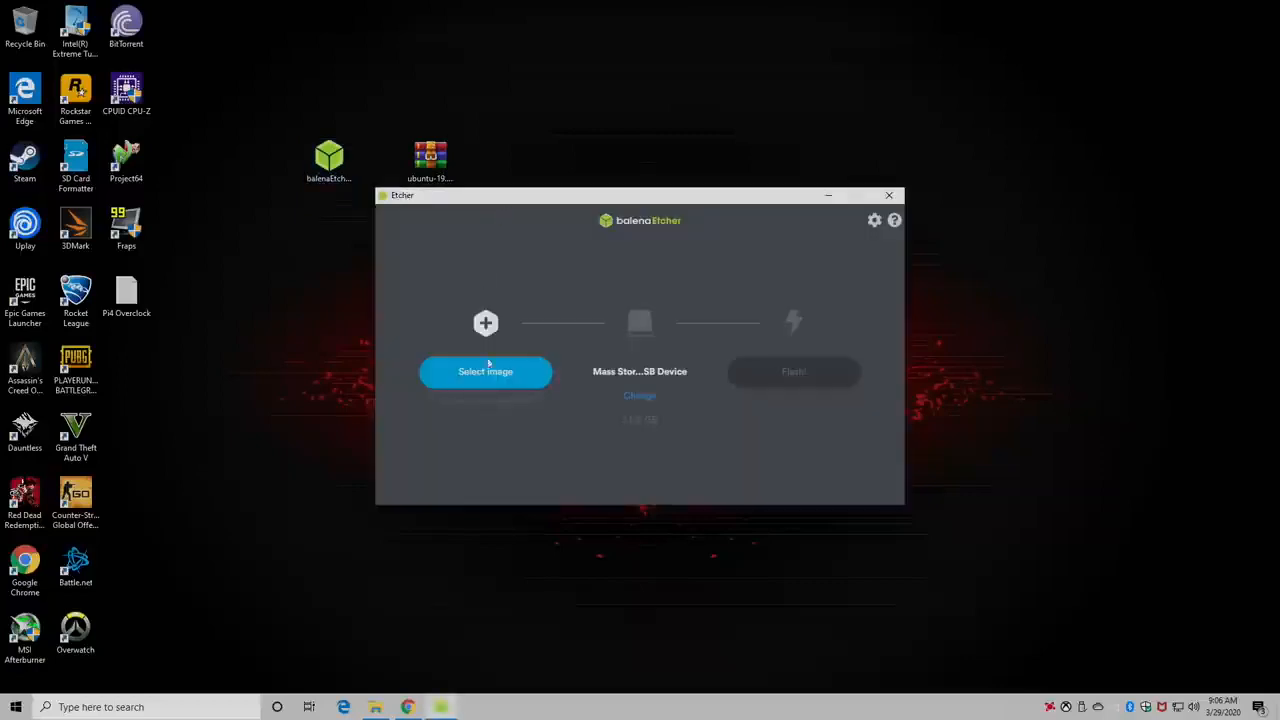
left_click(497, 378)
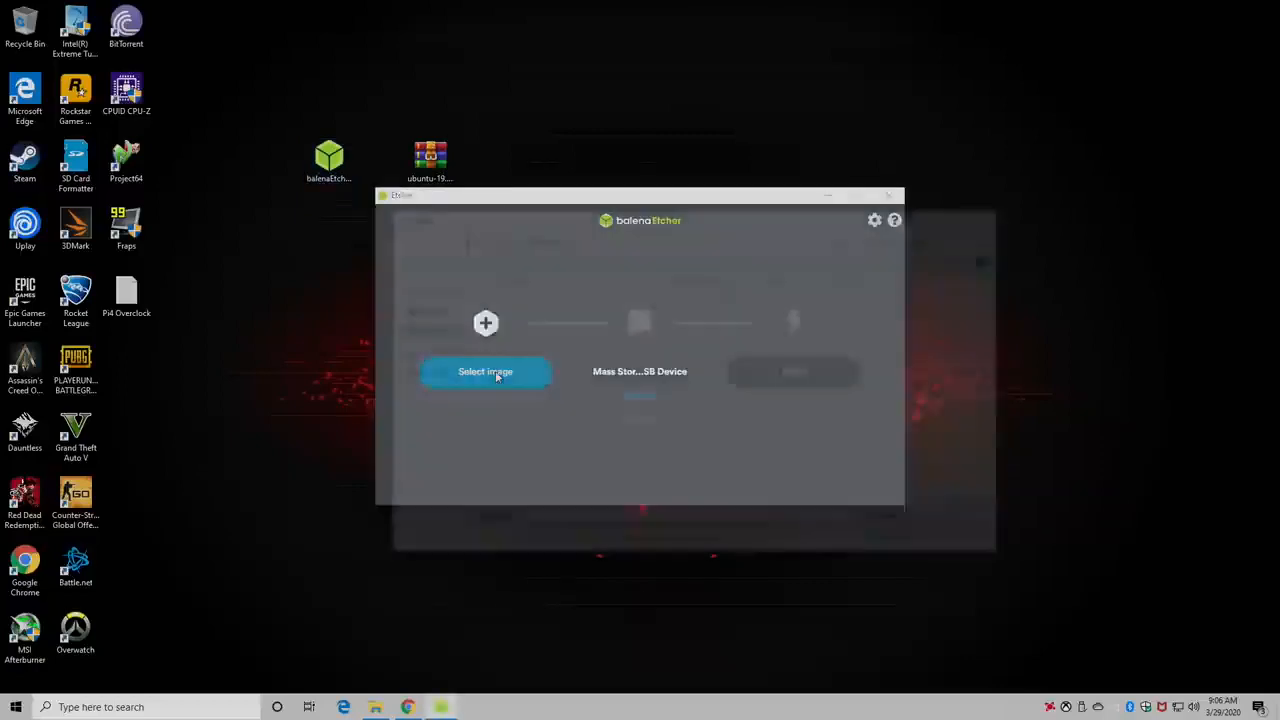
left_click(429, 337)
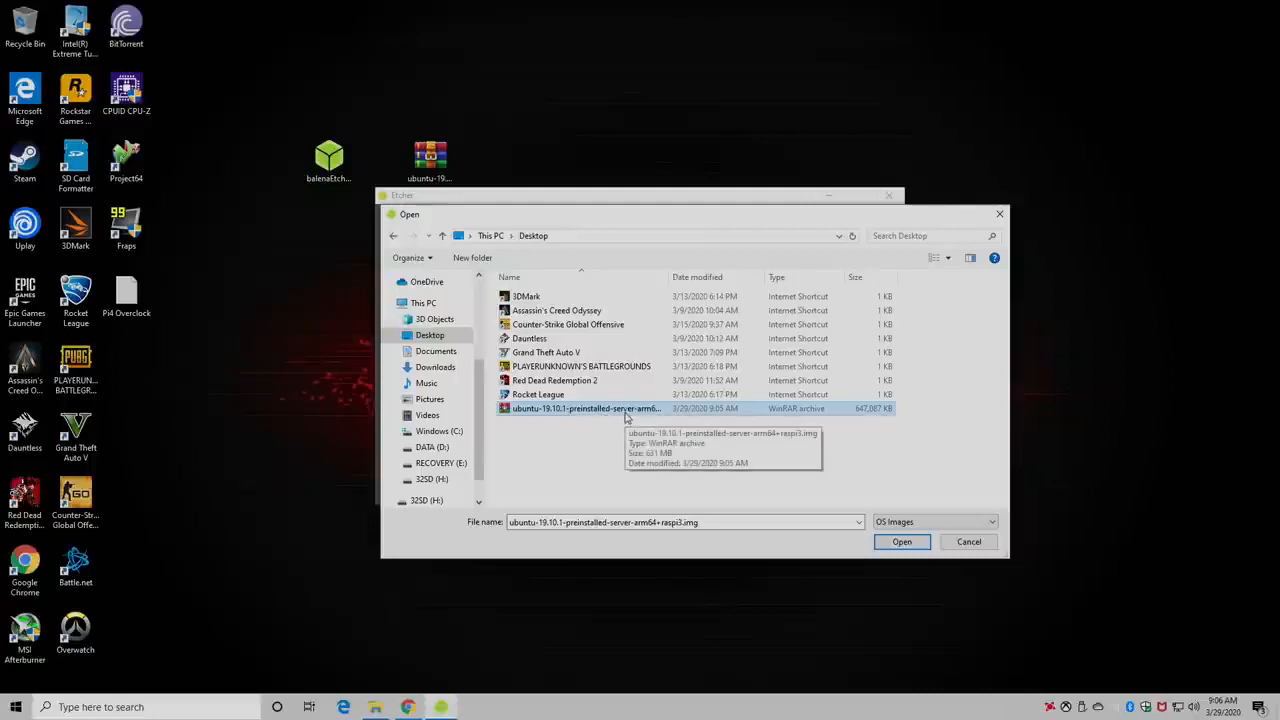
double_click(624, 413)
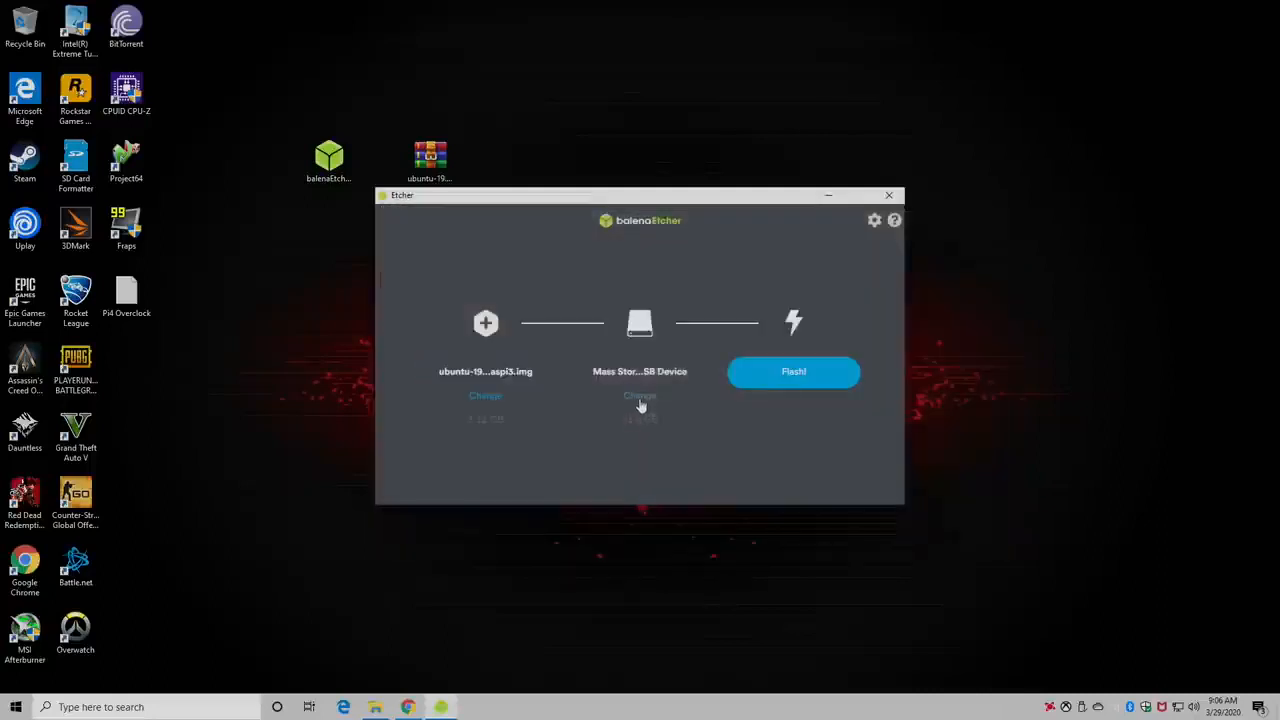
Confirm the 31.6 GB Mass Storage Device USB Device as the target drive and flash the image to it
left_click(640, 400)
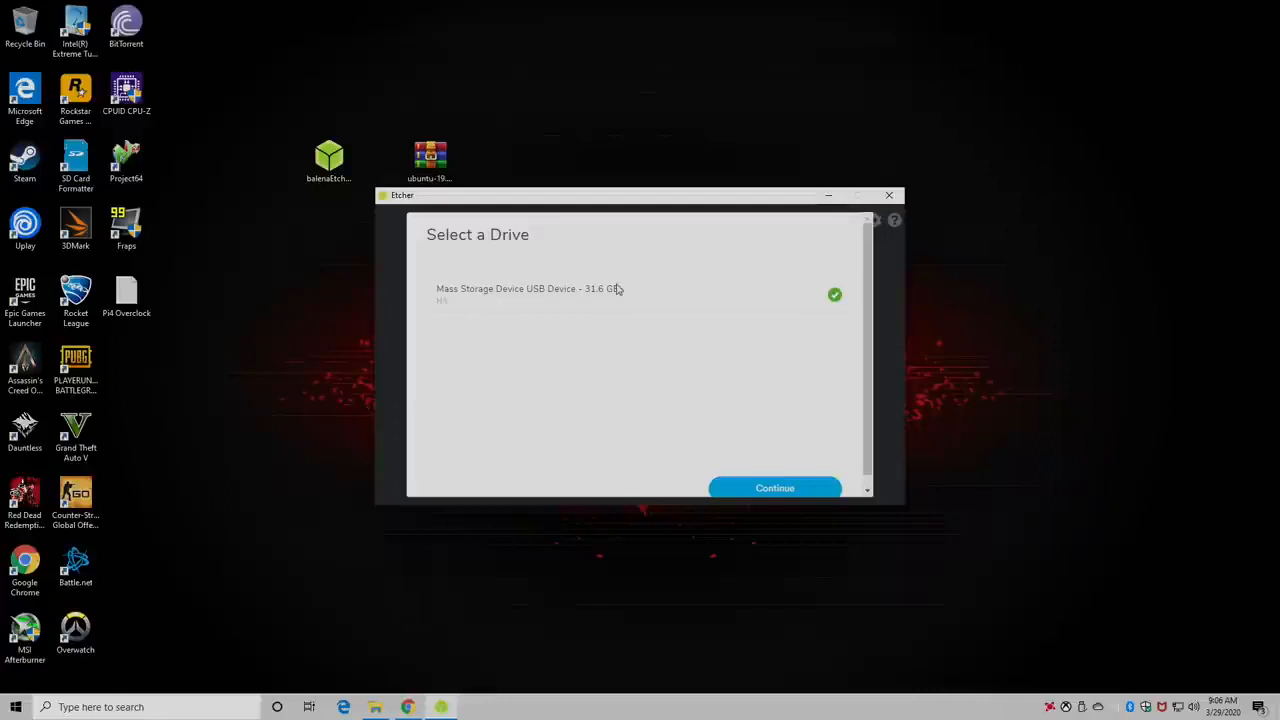
left_click(776, 489)
left_click(799, 377)
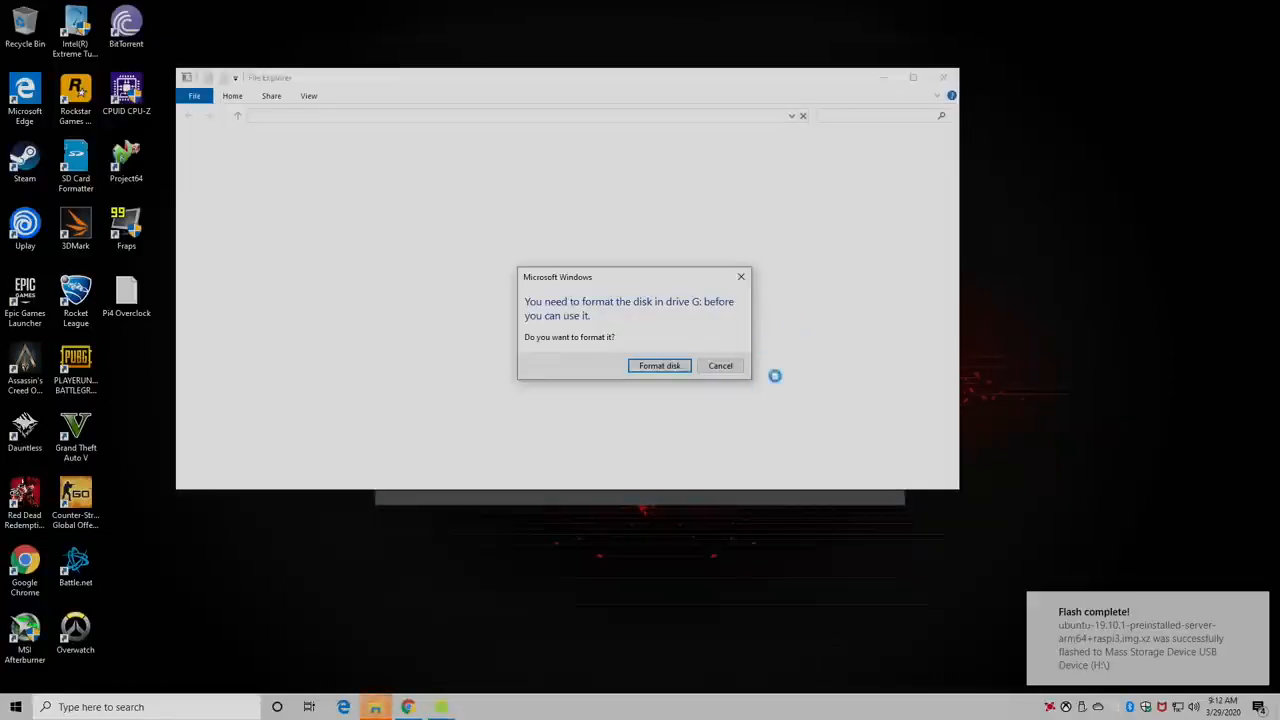
Decline formatting drive G: after the flash and close Etcher
left_click(725, 366)
left_click(790, 365)
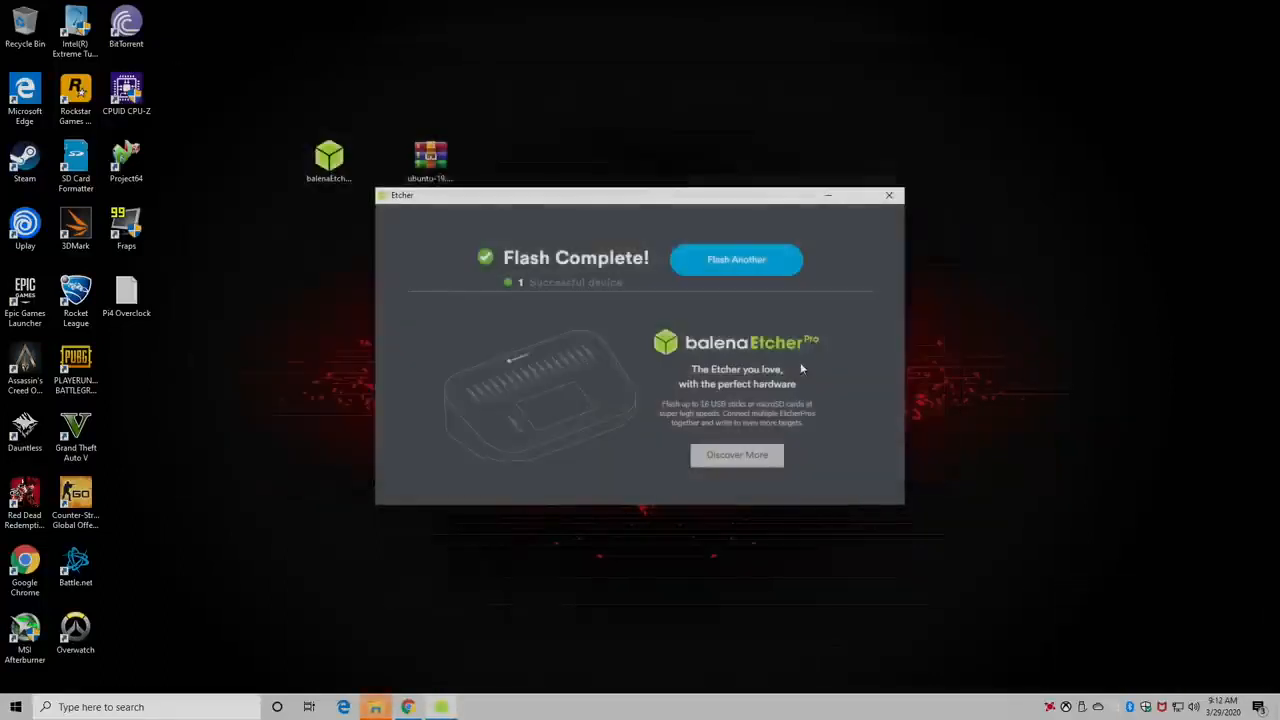
left_click_drag(750, 202, 880, 128)
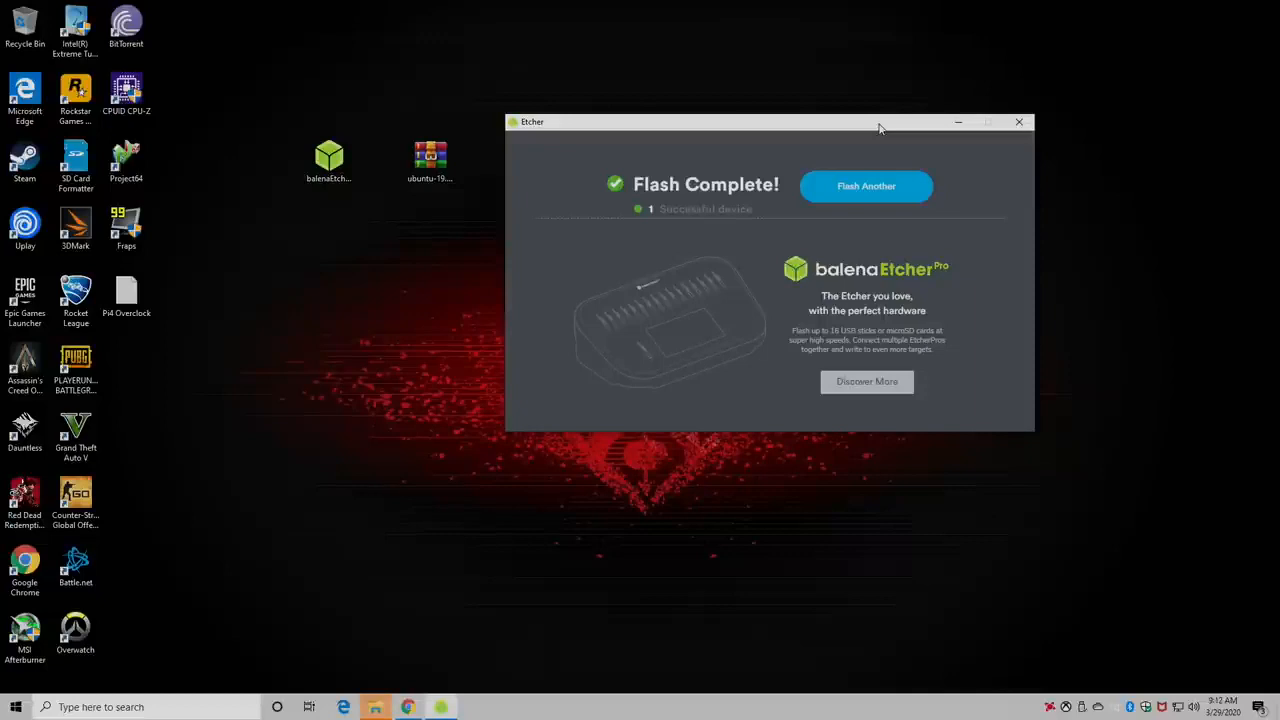
left_click(1019, 122)
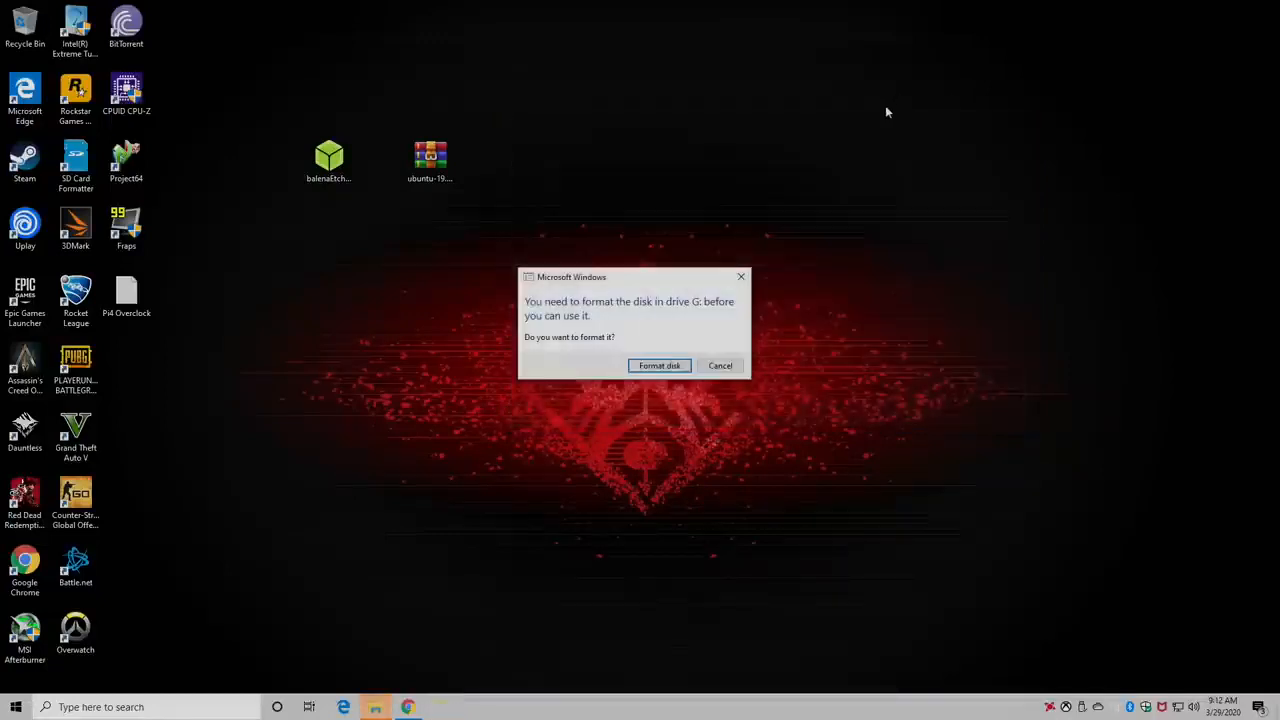
left_click(740, 277)
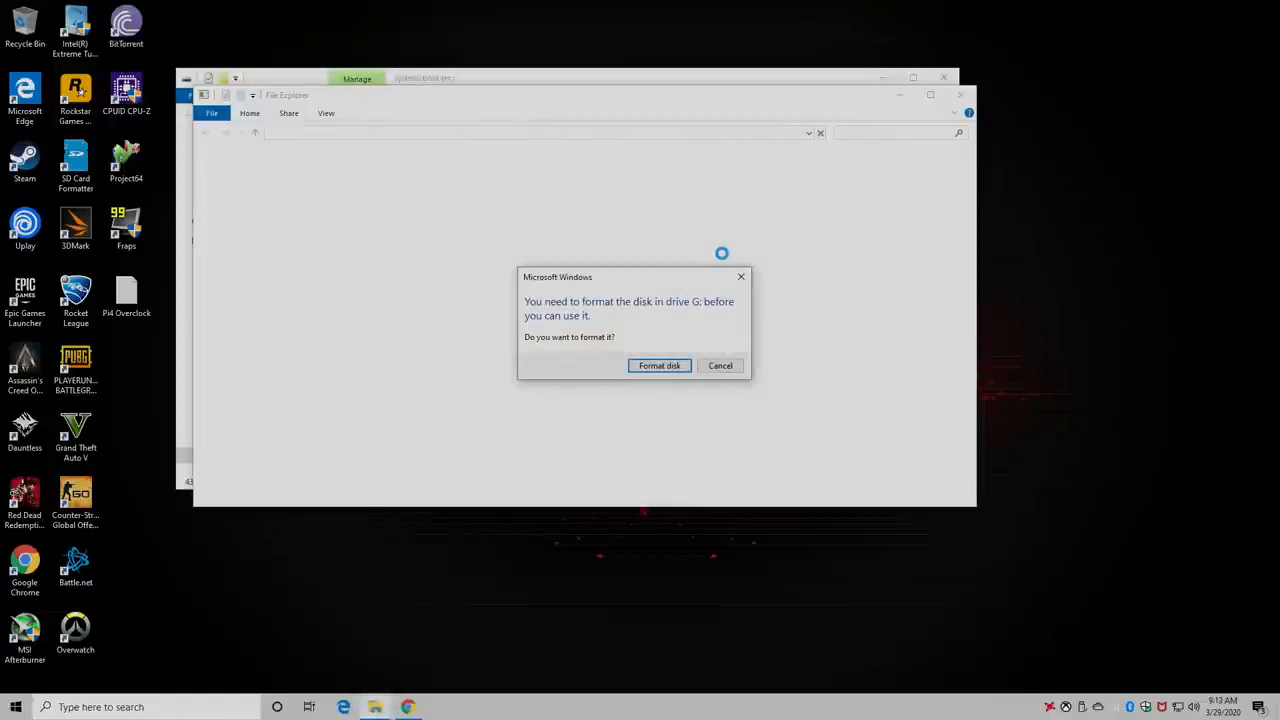
Decline formatting drive G: again and open the config file from system-boot (H:) in Notepad++, placing the cursor after "include usercfg.txt"
left_click(723, 368)
left_click(786, 372)
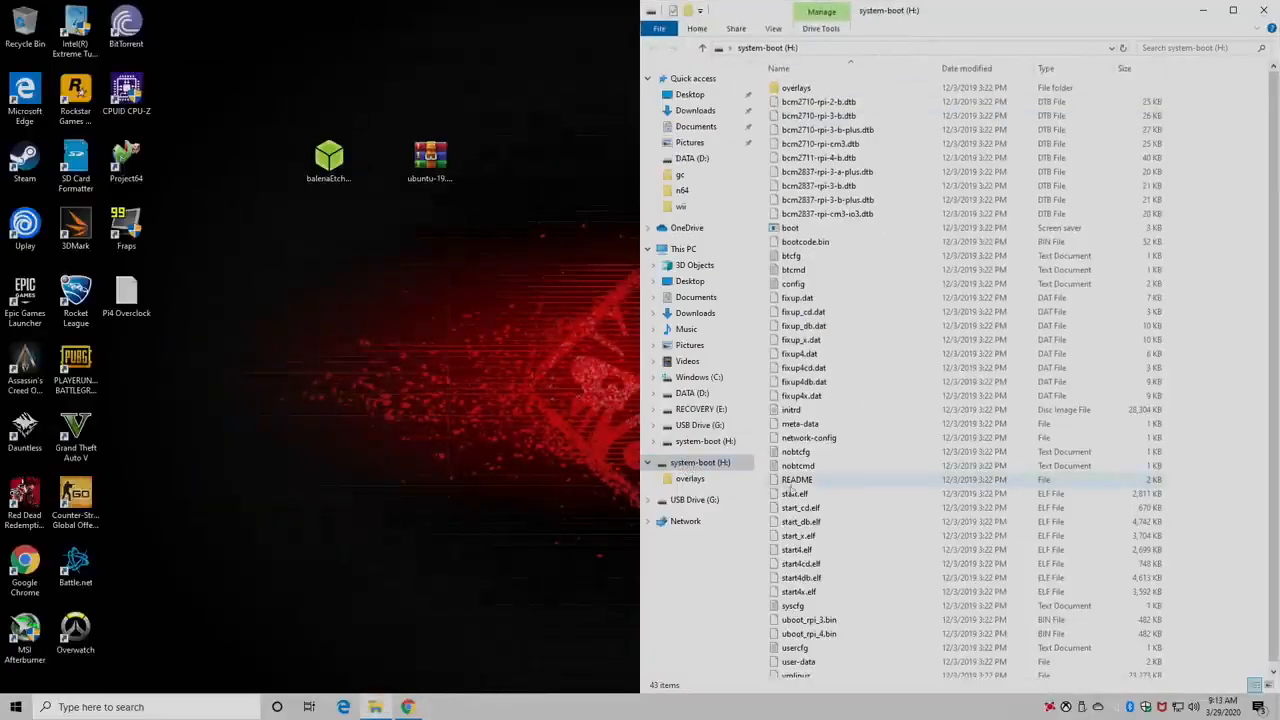
right_click(791, 287)
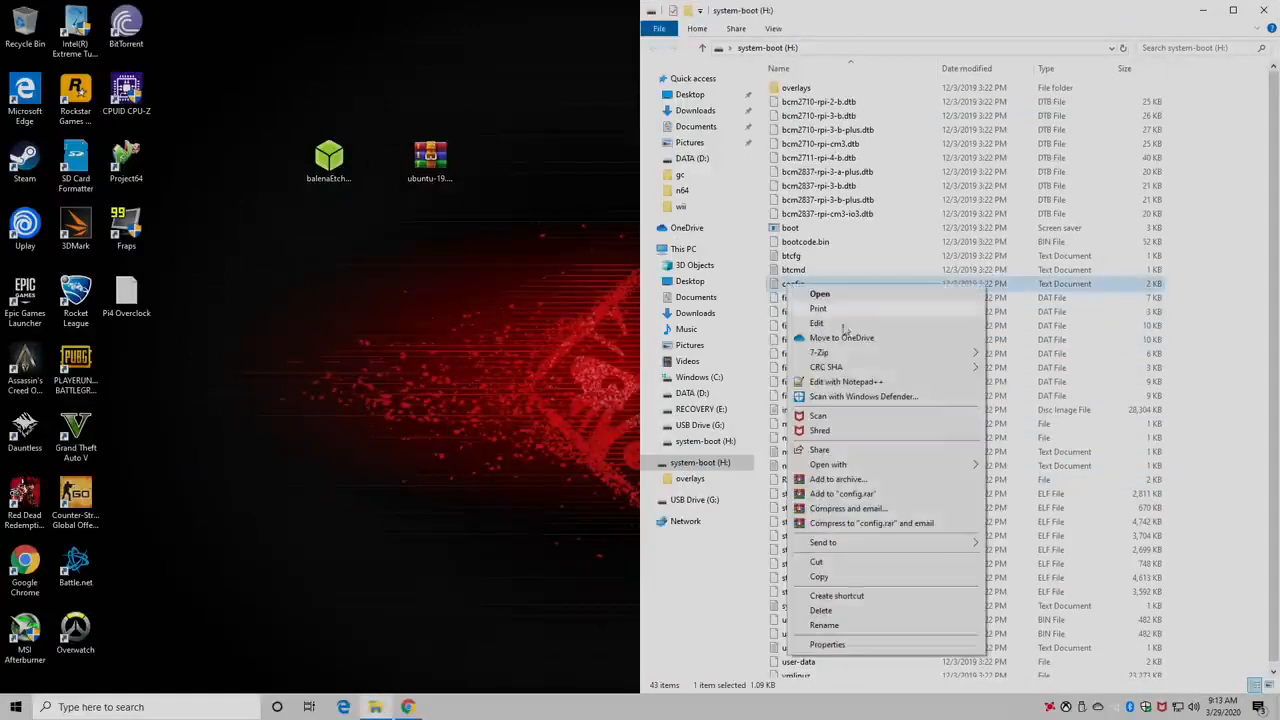
left_click(878, 386)
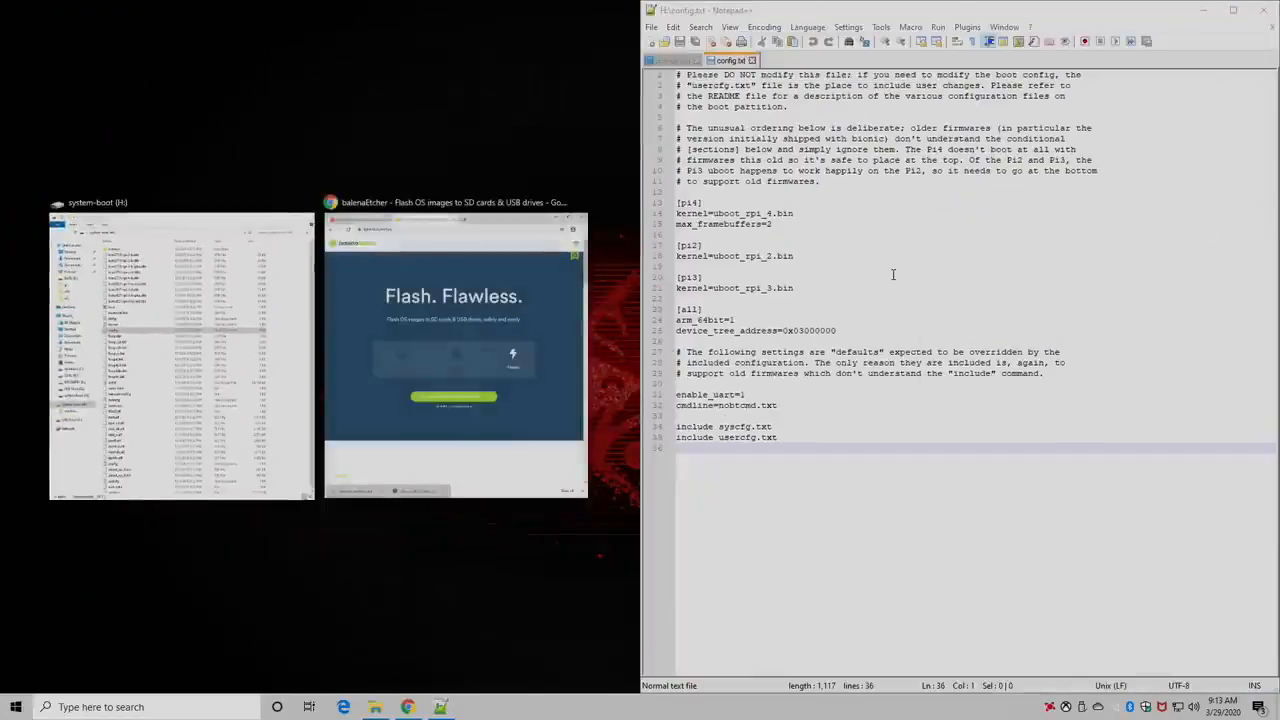
left_click(805, 437)
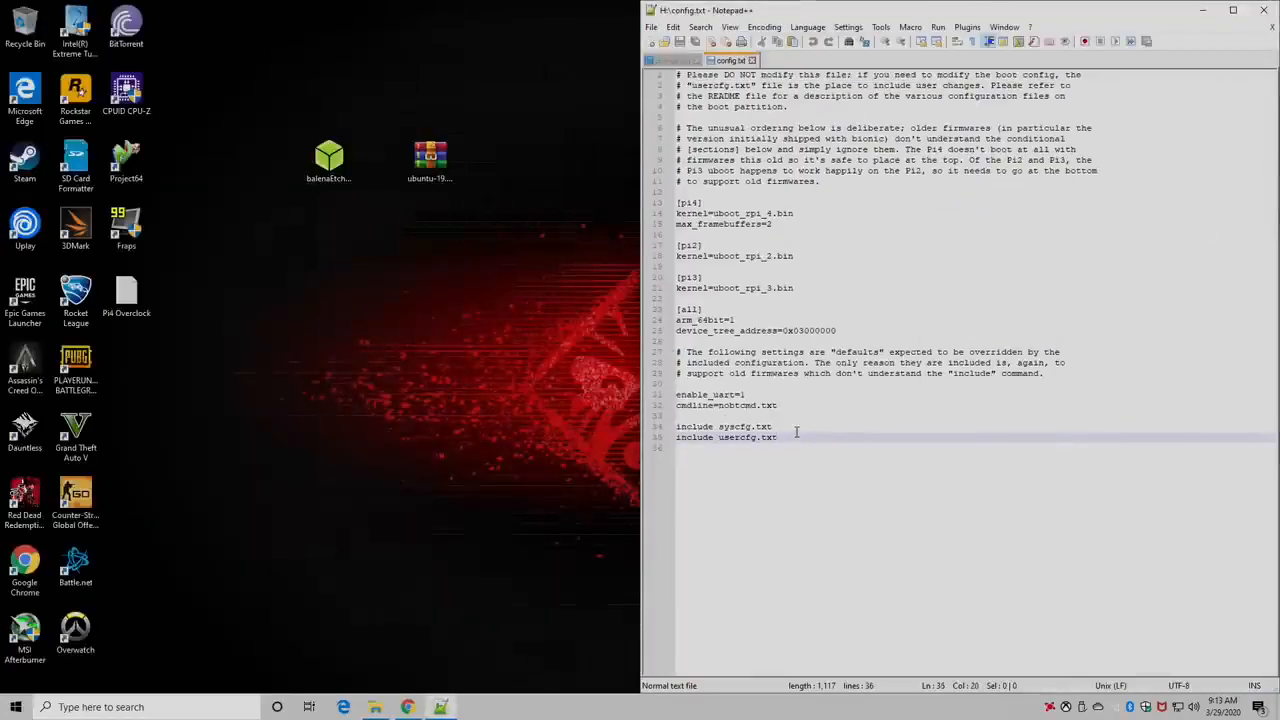
Copy over_voltage=6 and arm_freq=2000 from the Pi4 Overclock desktop file into config.txt, one blank line below "include usercfg.txt"
key("Return")
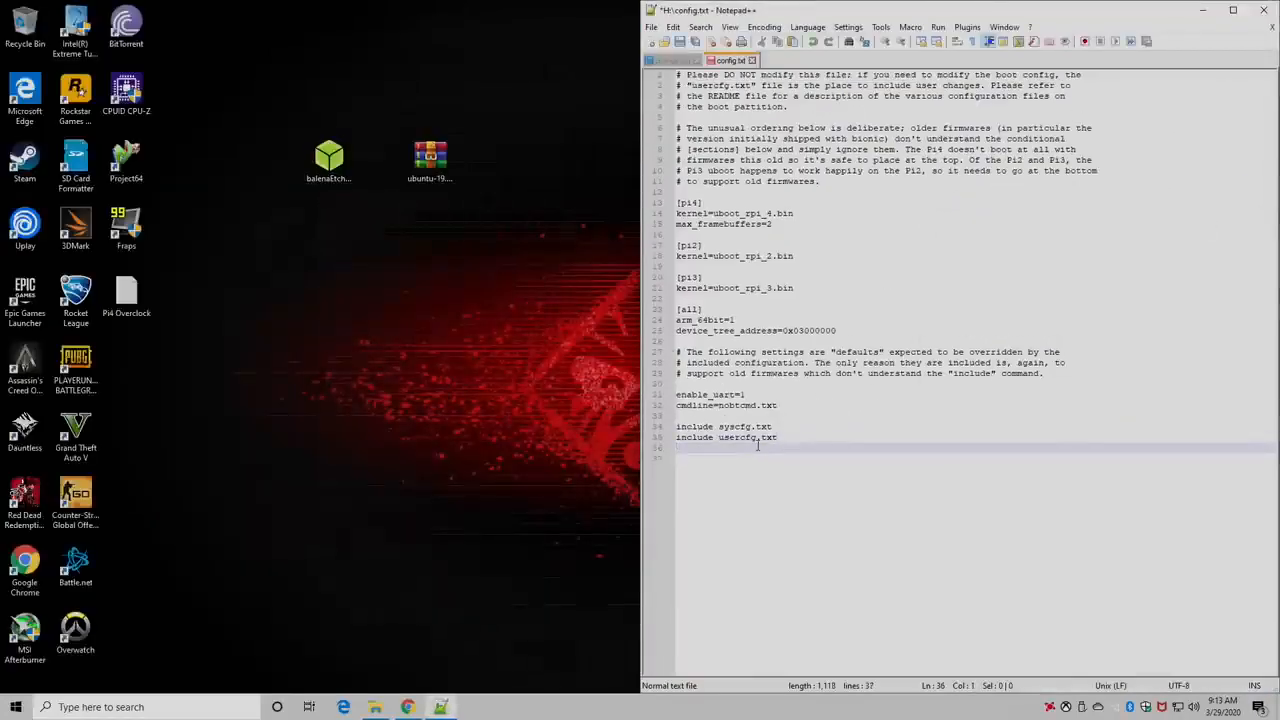
key("Return")
double_click(126, 292)
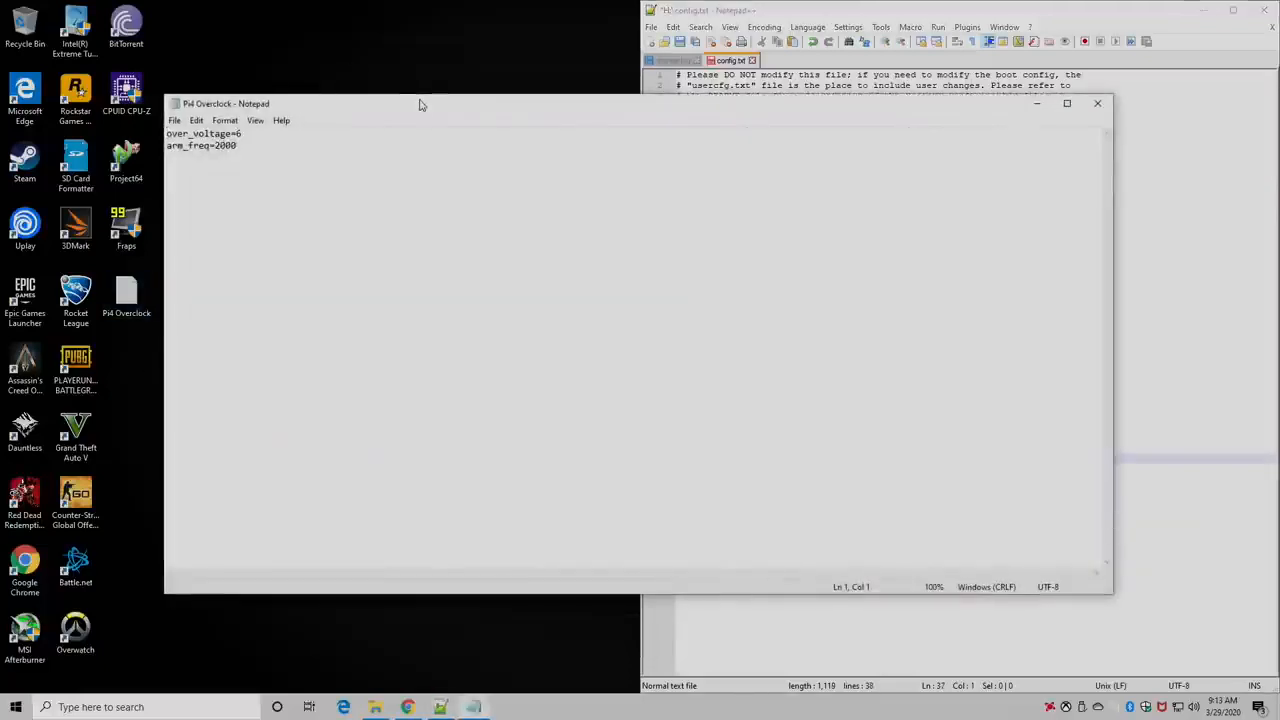
left_click_drag(423, 103, 0, 155)
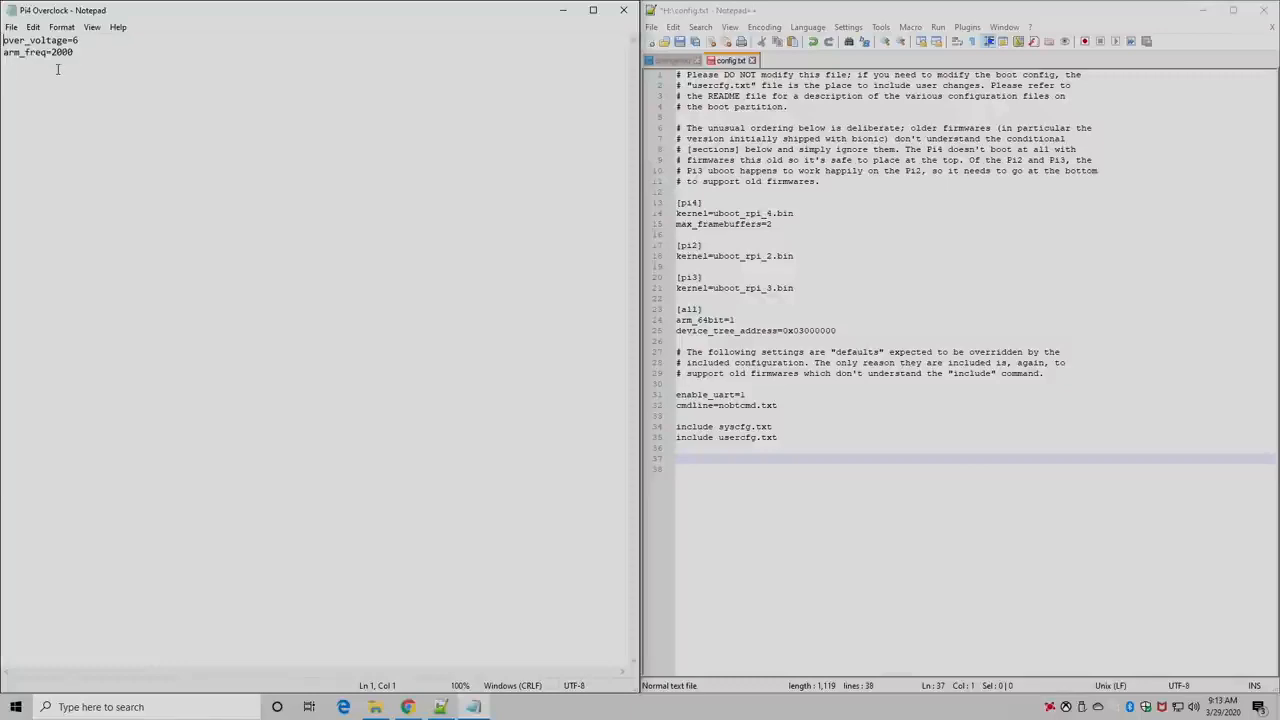
left_click_drag(73, 53, 3, 40)
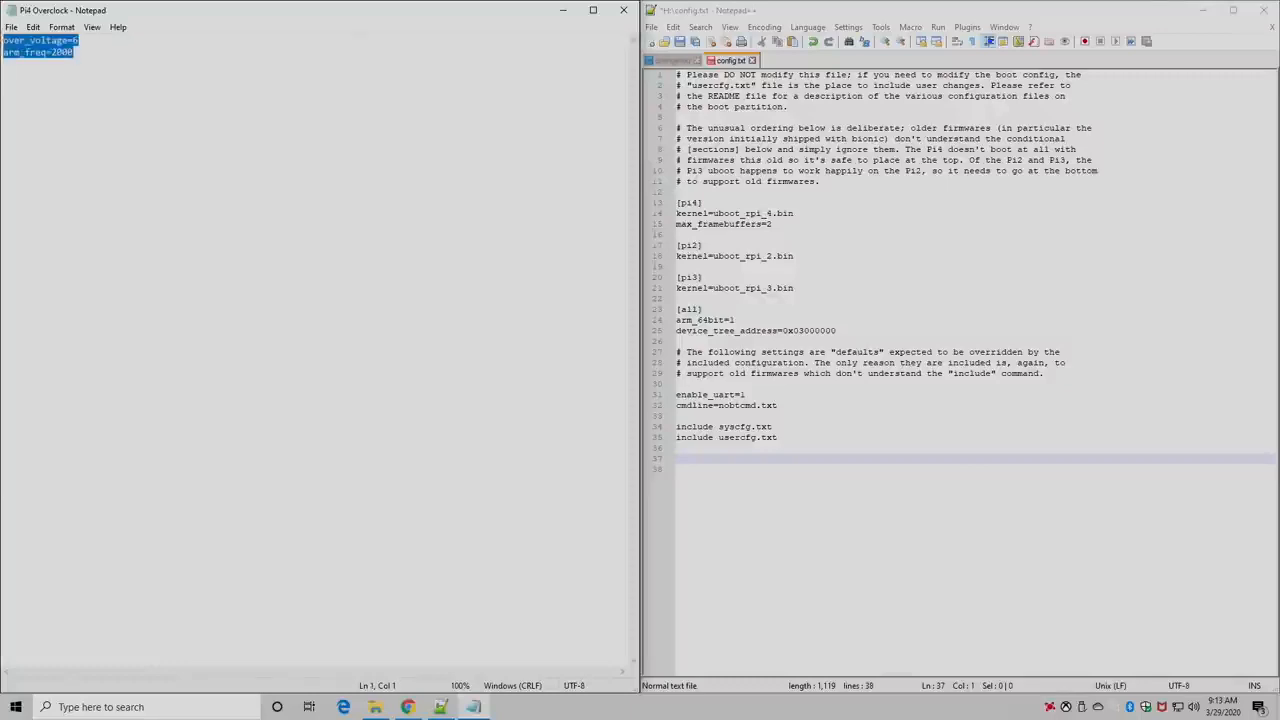
right_click(27, 56)
left_click(83, 97)
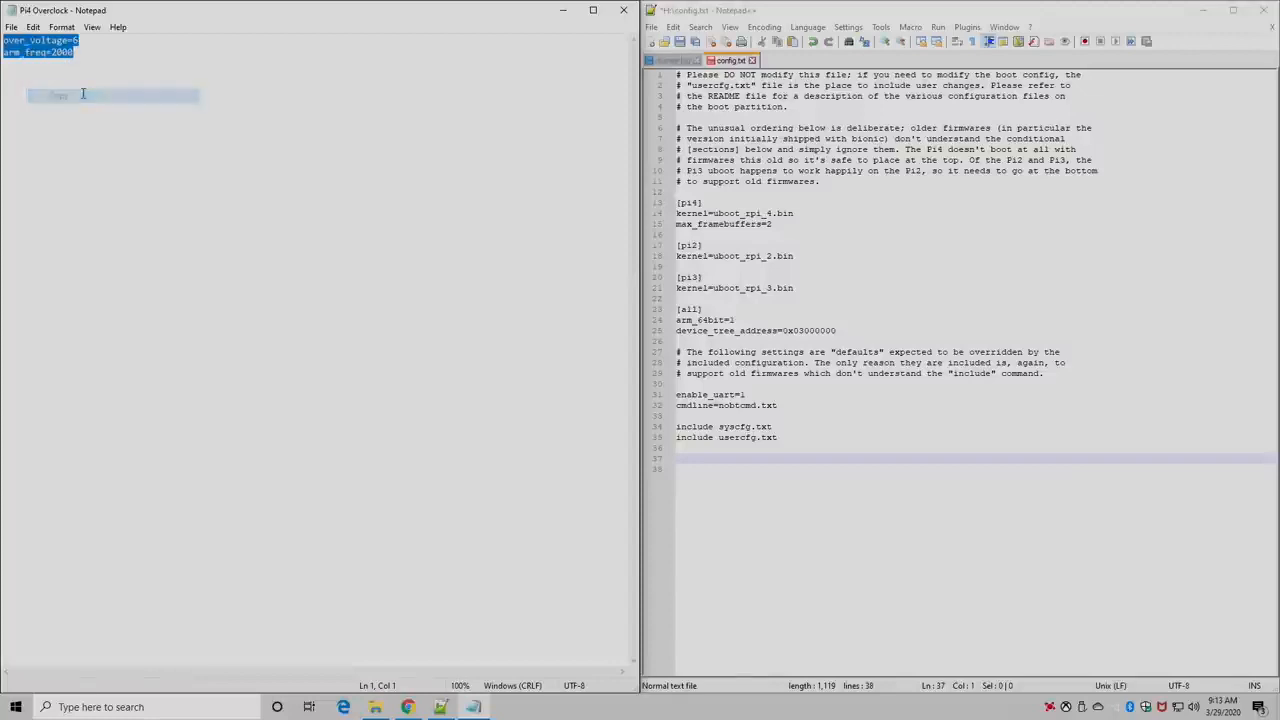
right_click(694, 461)
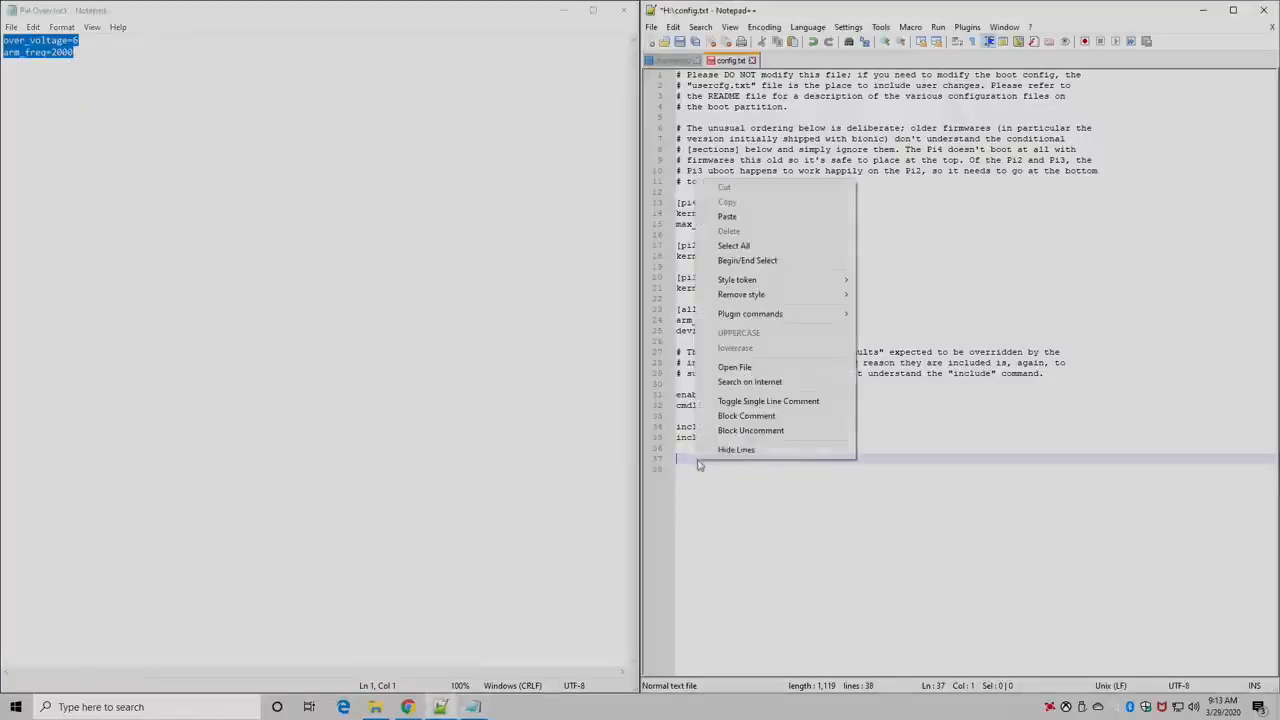
left_click(738, 218)
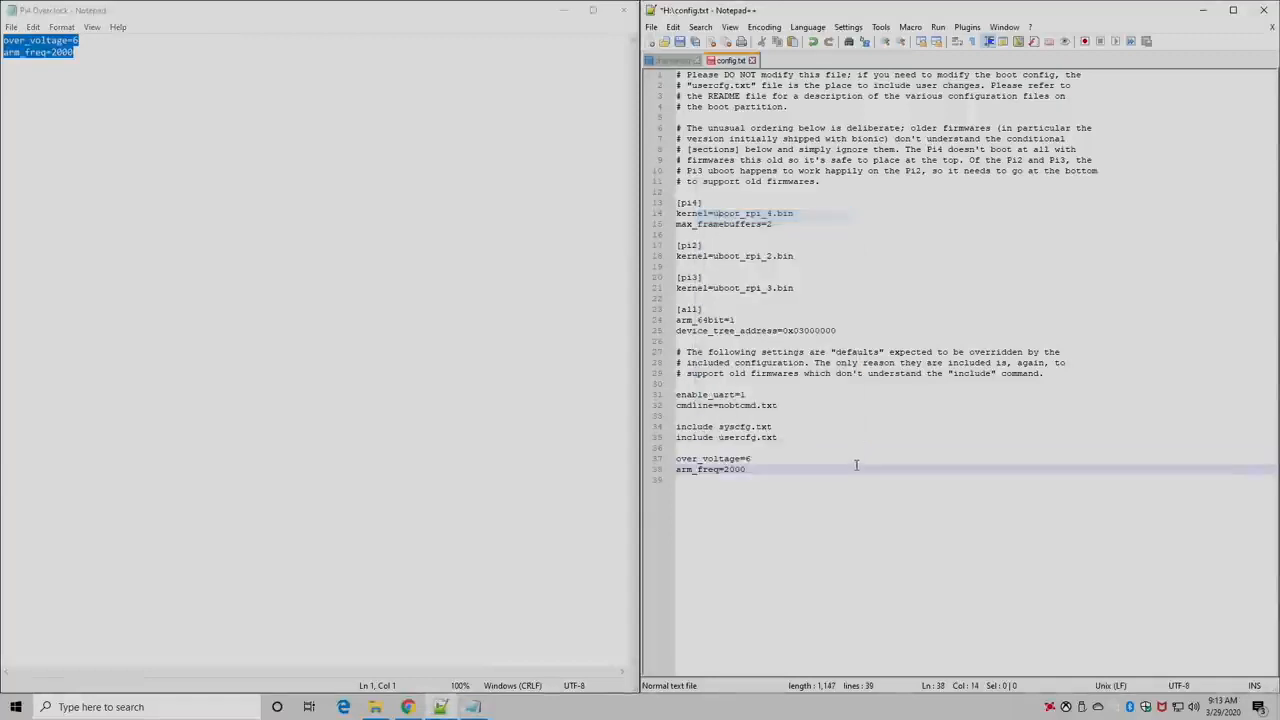
Save config.txt and close Notepad++, the Pi4 Overclock note and the system-boot (H:) folder window
left_click(656, 27)
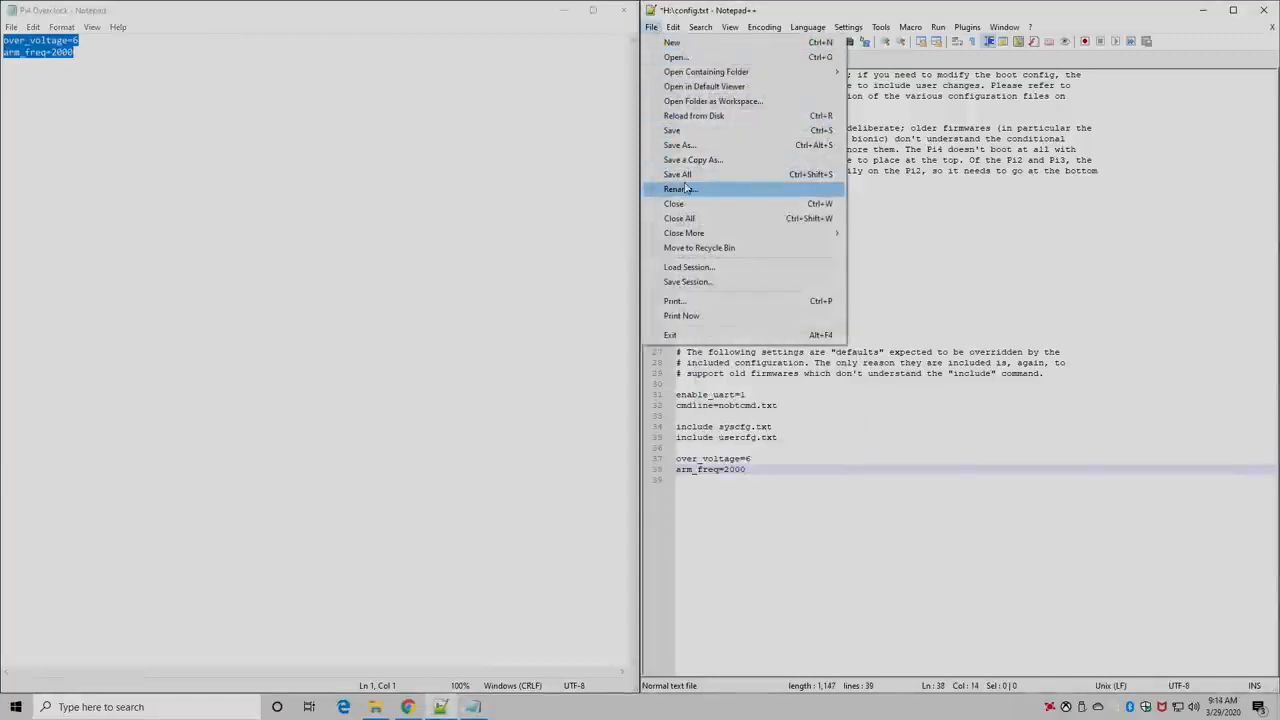
left_click(686, 130)
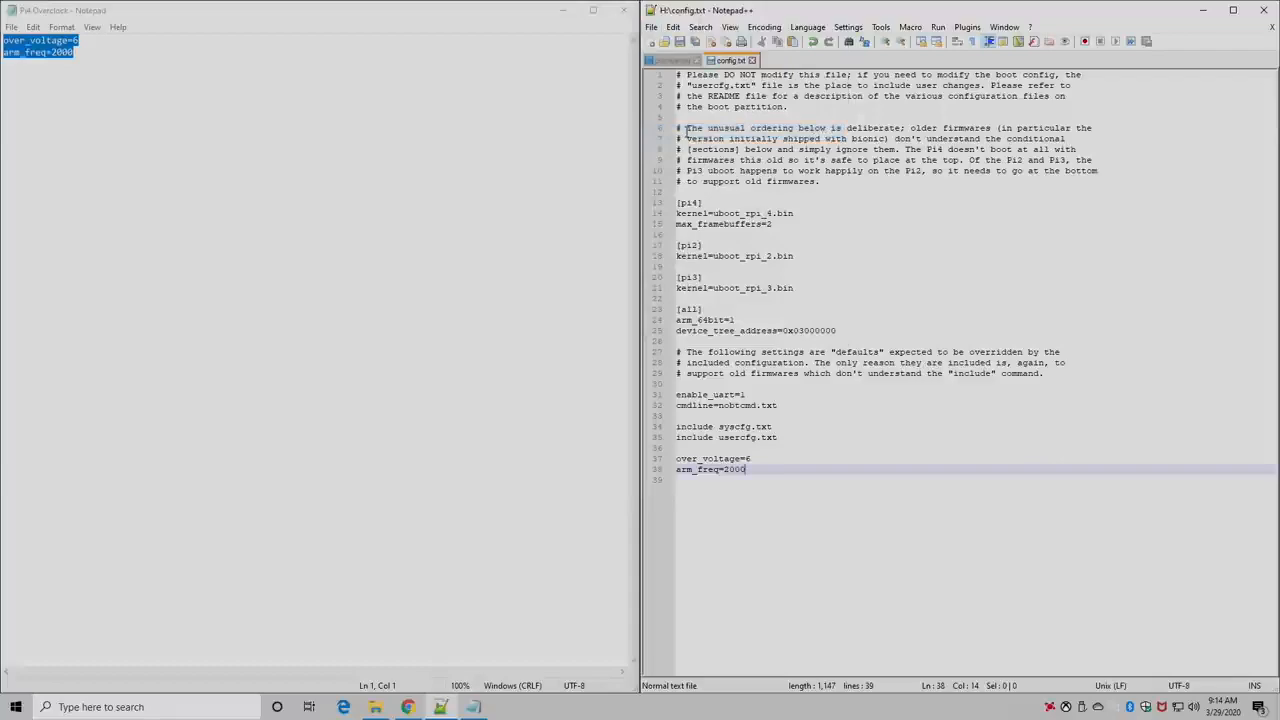
left_click(1263, 10)
left_click(625, 10)
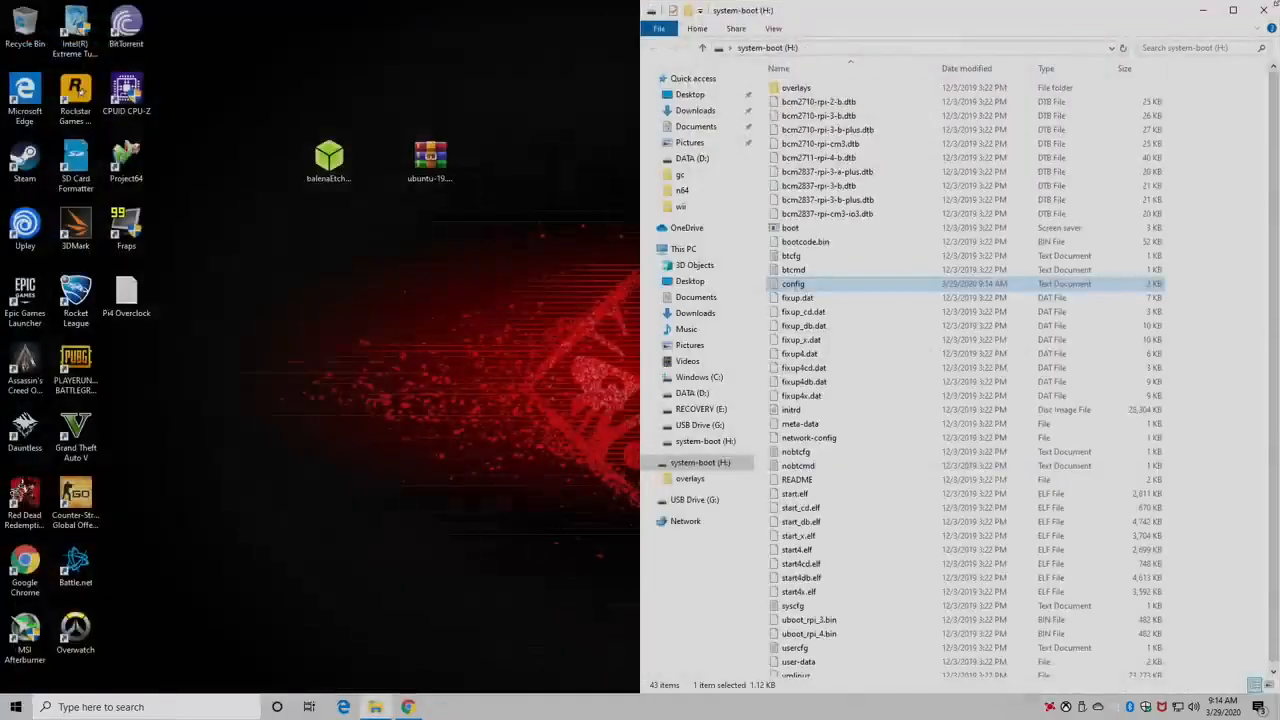
left_click(1263, 10)
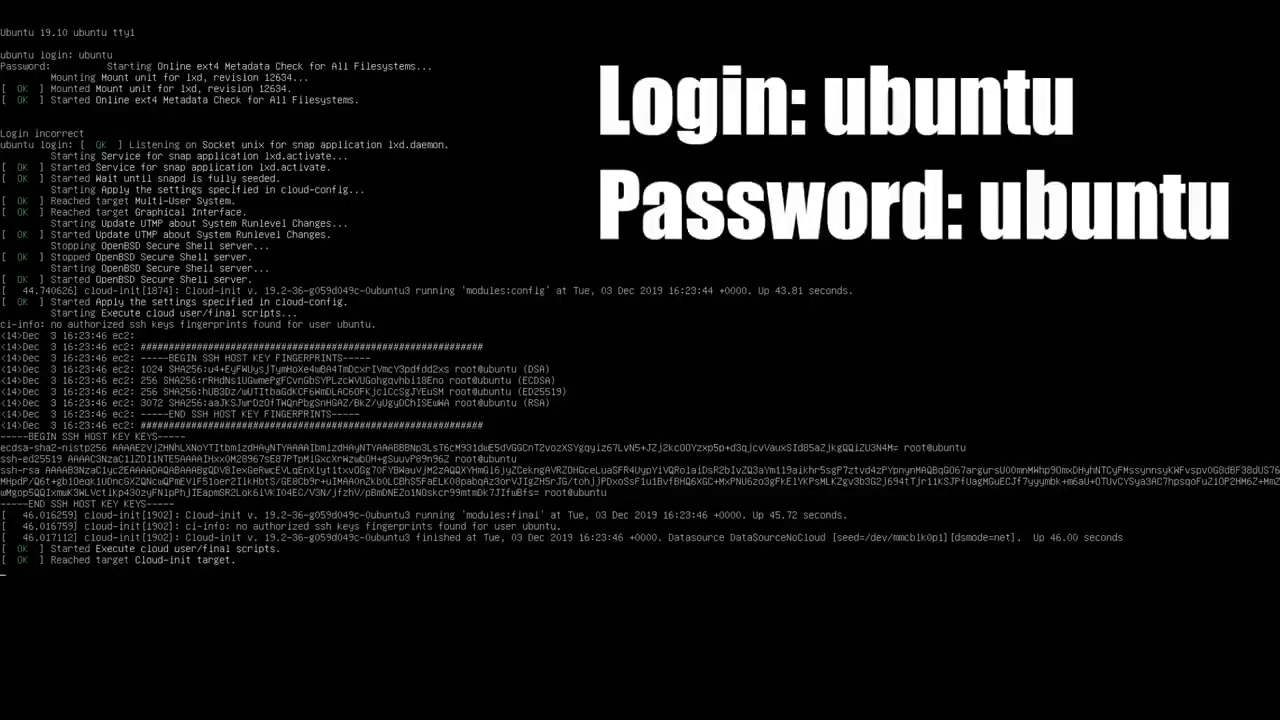
Log in to the Ubuntu 19.10 console with the default username and password, and replace the current password with a new account password
type("ubuntu")
key("Return")
key("Return")
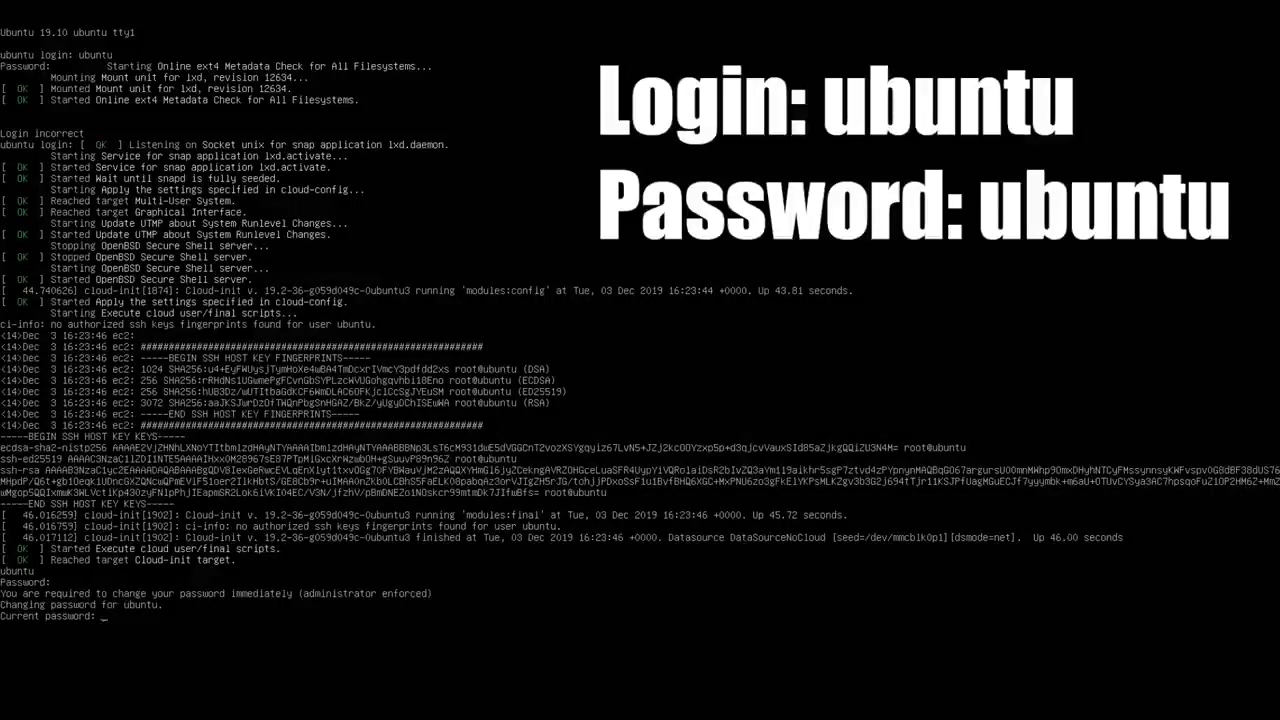
key("Return")
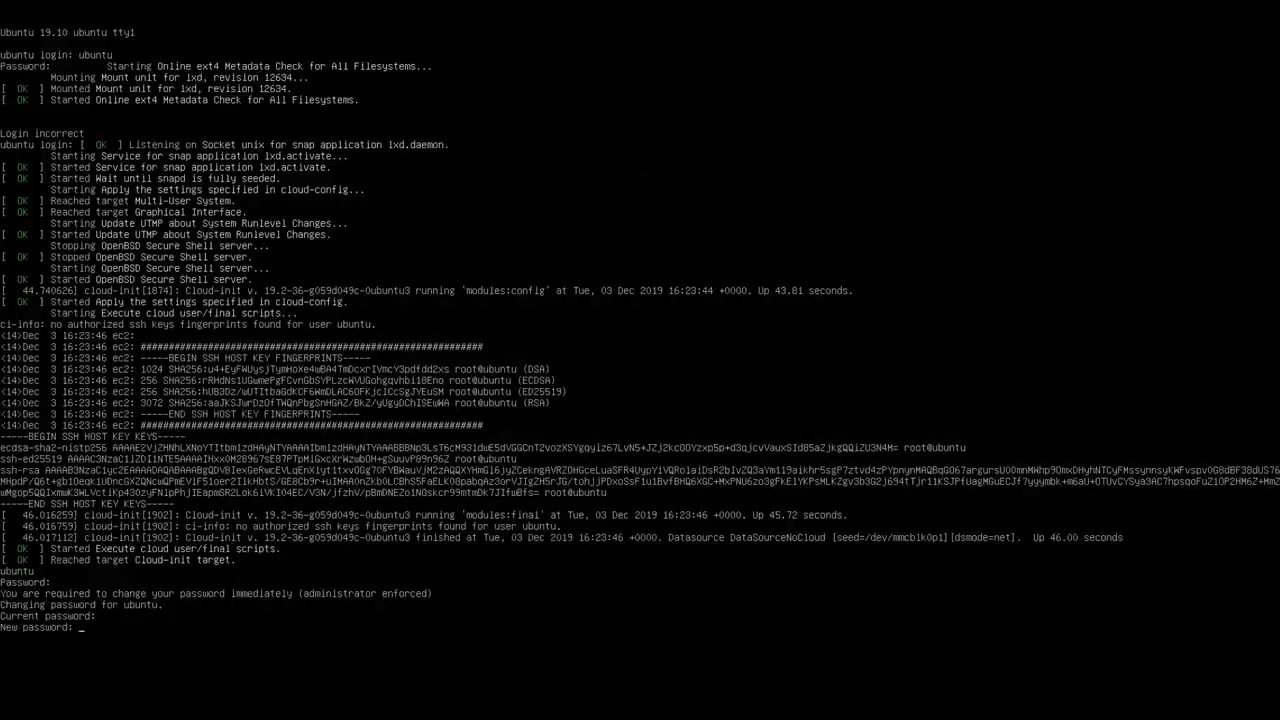
key("Return")
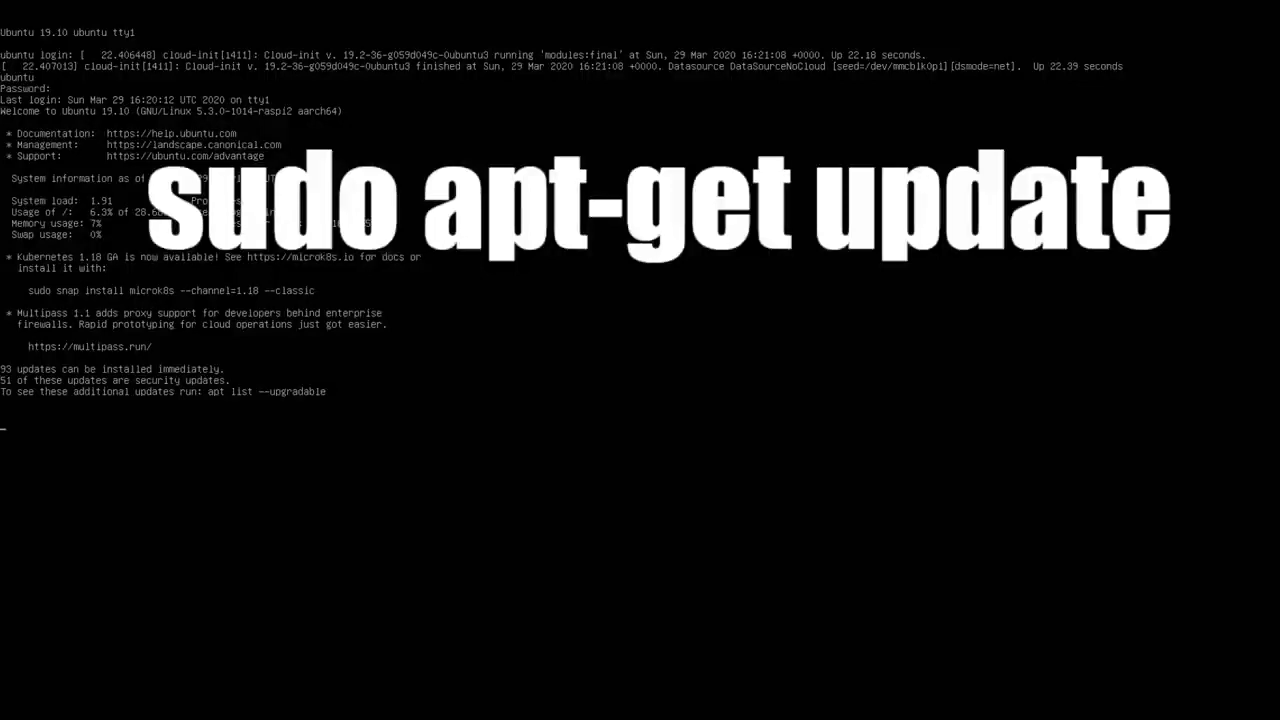
Update the package lists with sudo apt-get update and install the desktop with sudo apt-get install lubuntu-desktop
type("sudo apt-get update")
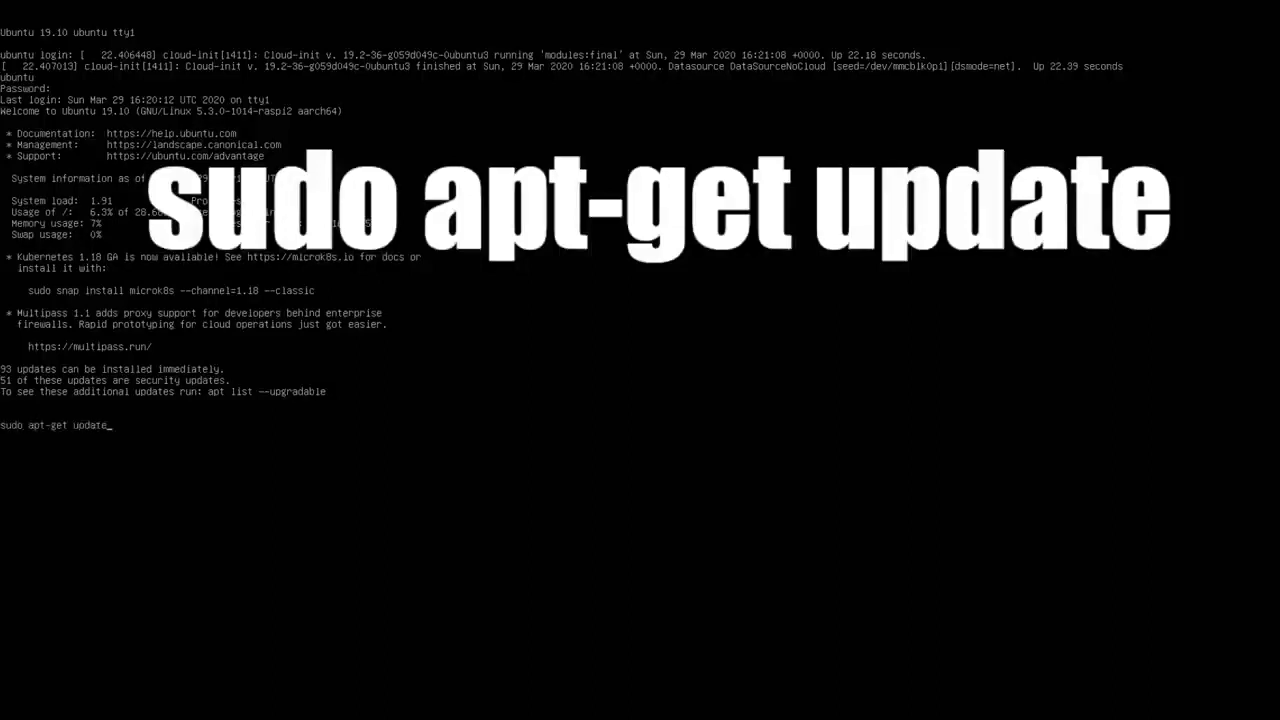
key("Return")
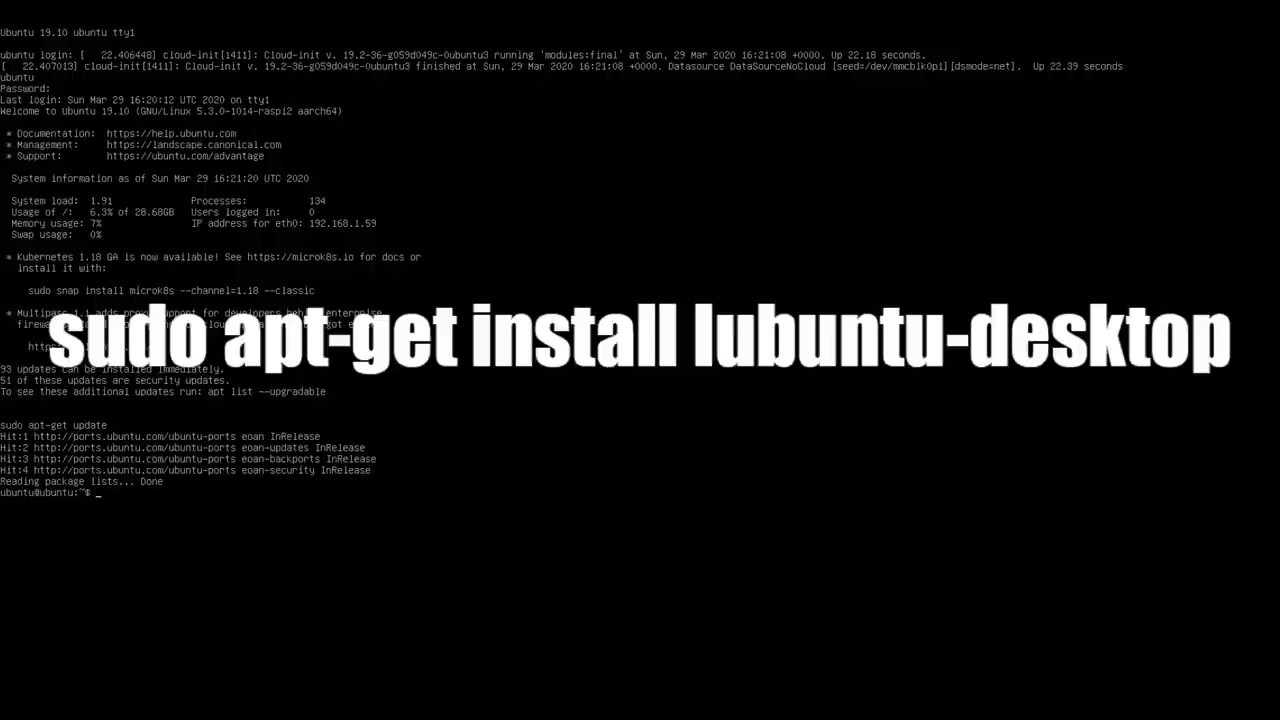
type("sudo apt-get install lubuntu-desktop")
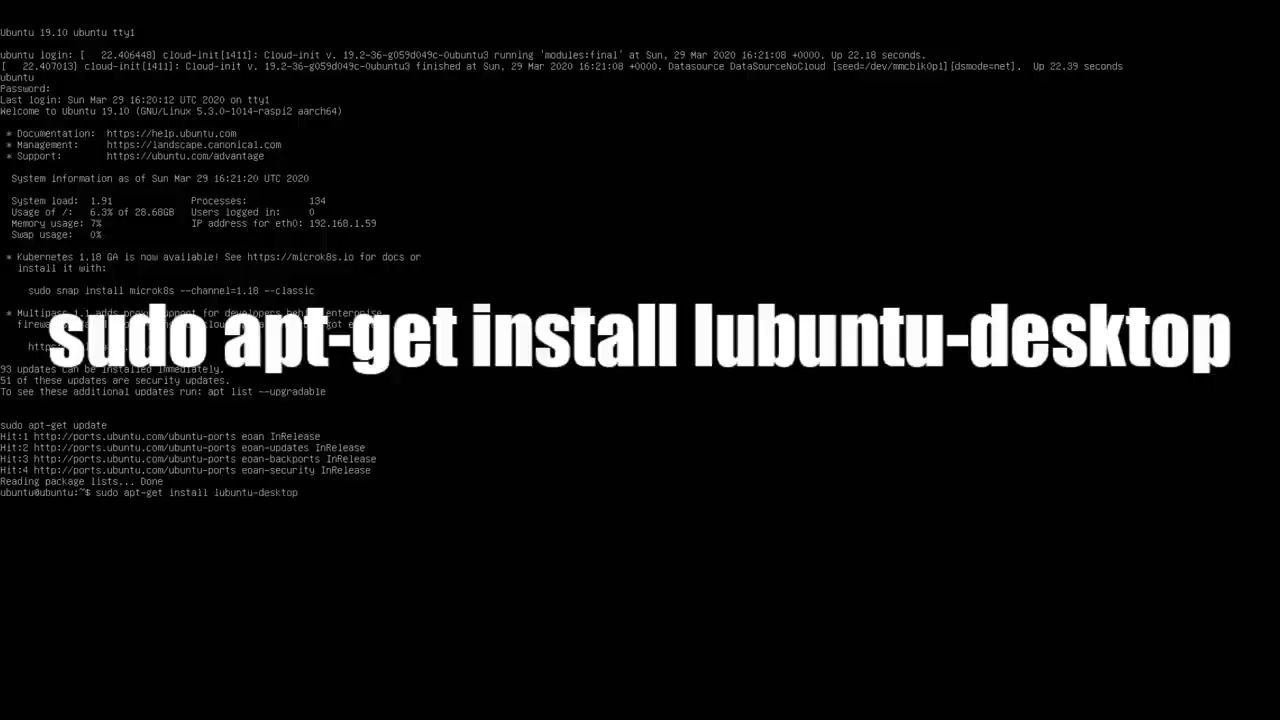
key("Return")
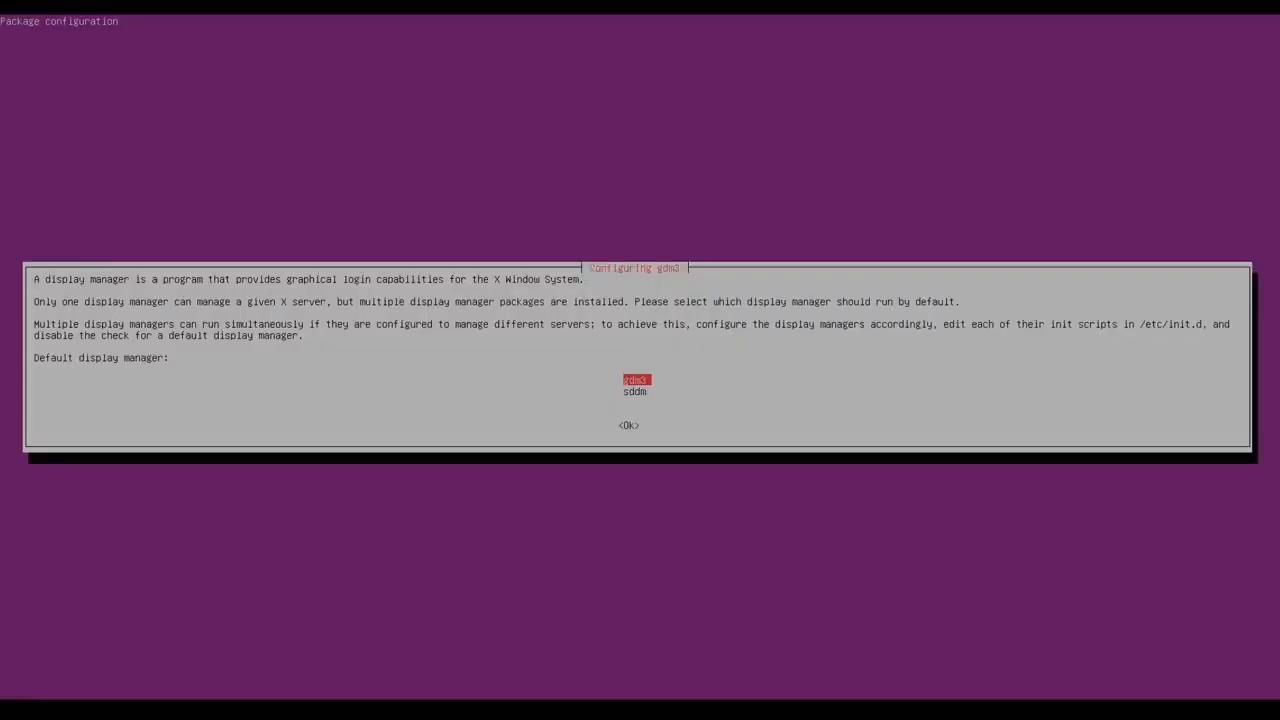
Accept gdm3 as the default display manager and restart the Pi with sudo reboot once the installation finishes
key("Return")
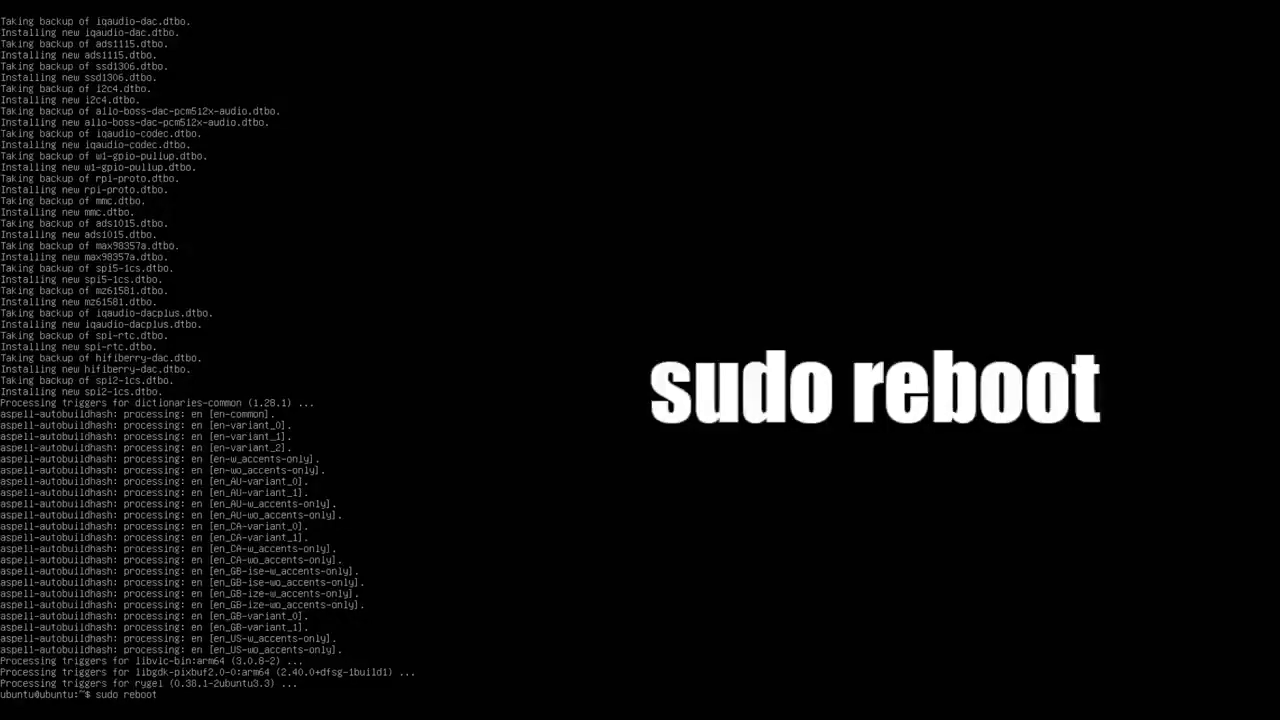
key("Return")
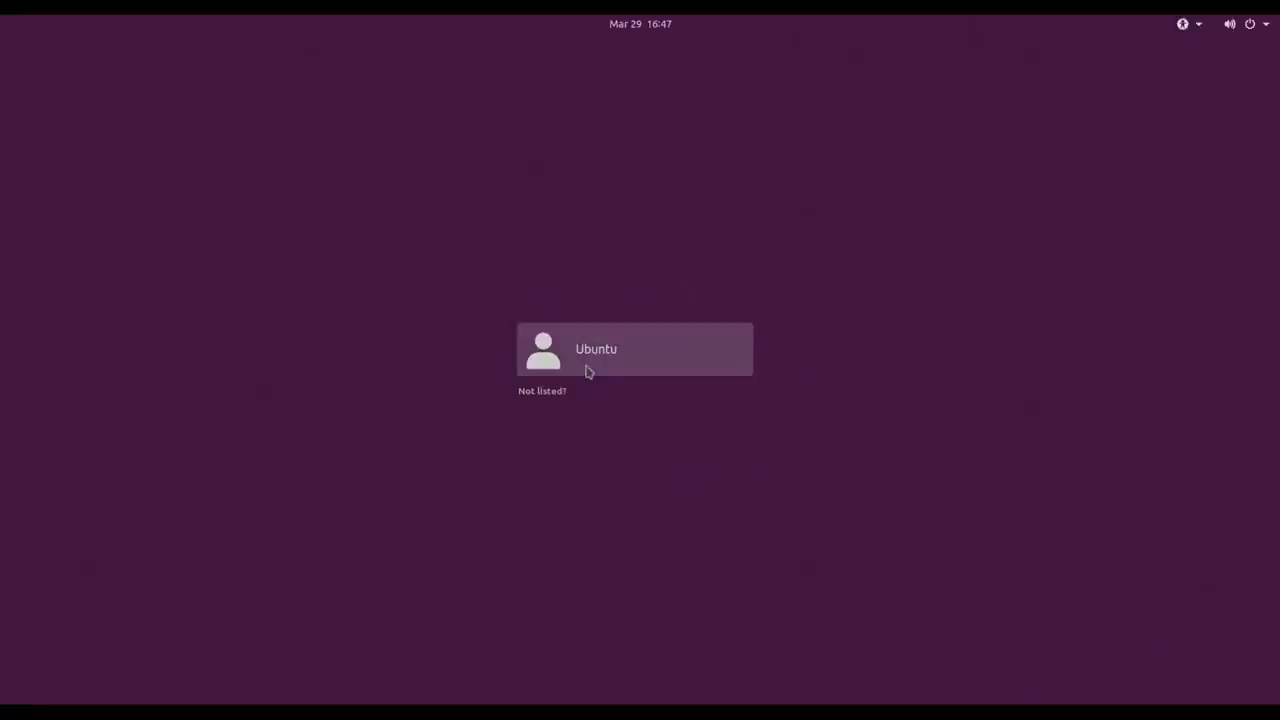
Select the Ubuntu account on the login screen, set its session to Lubuntu, and check that choice
left_click(620, 363)
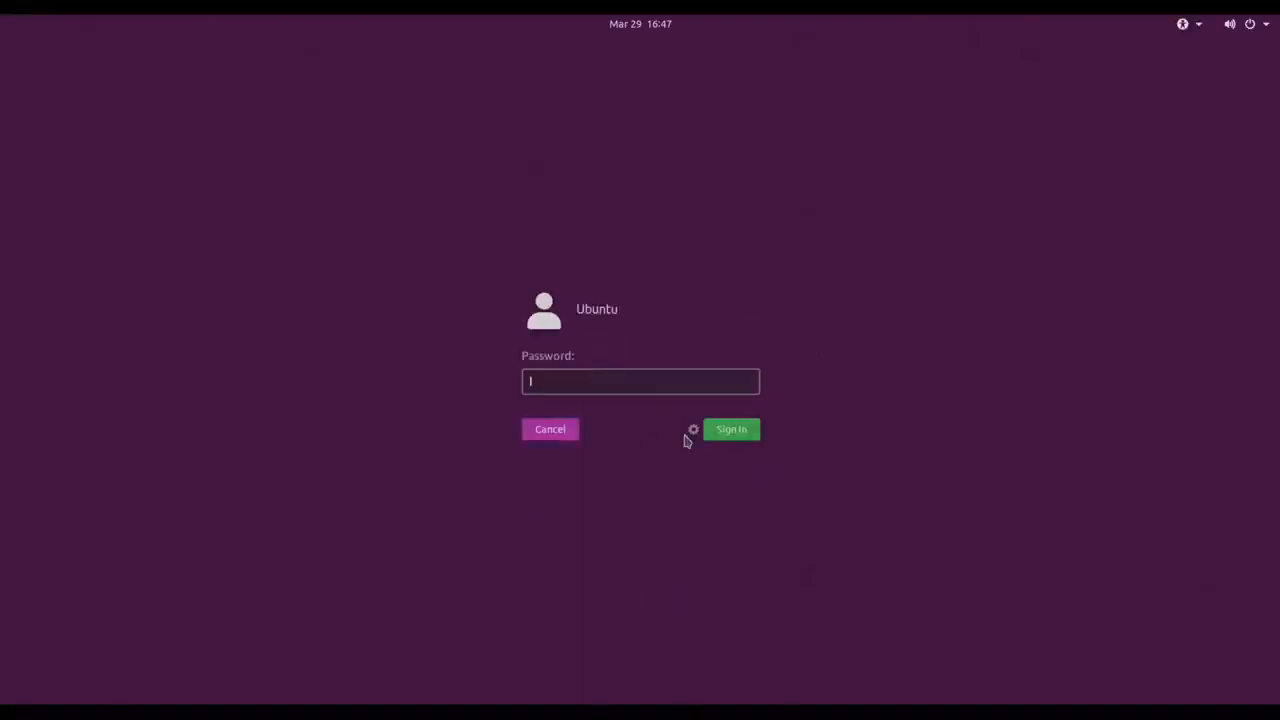
left_click(693, 431)
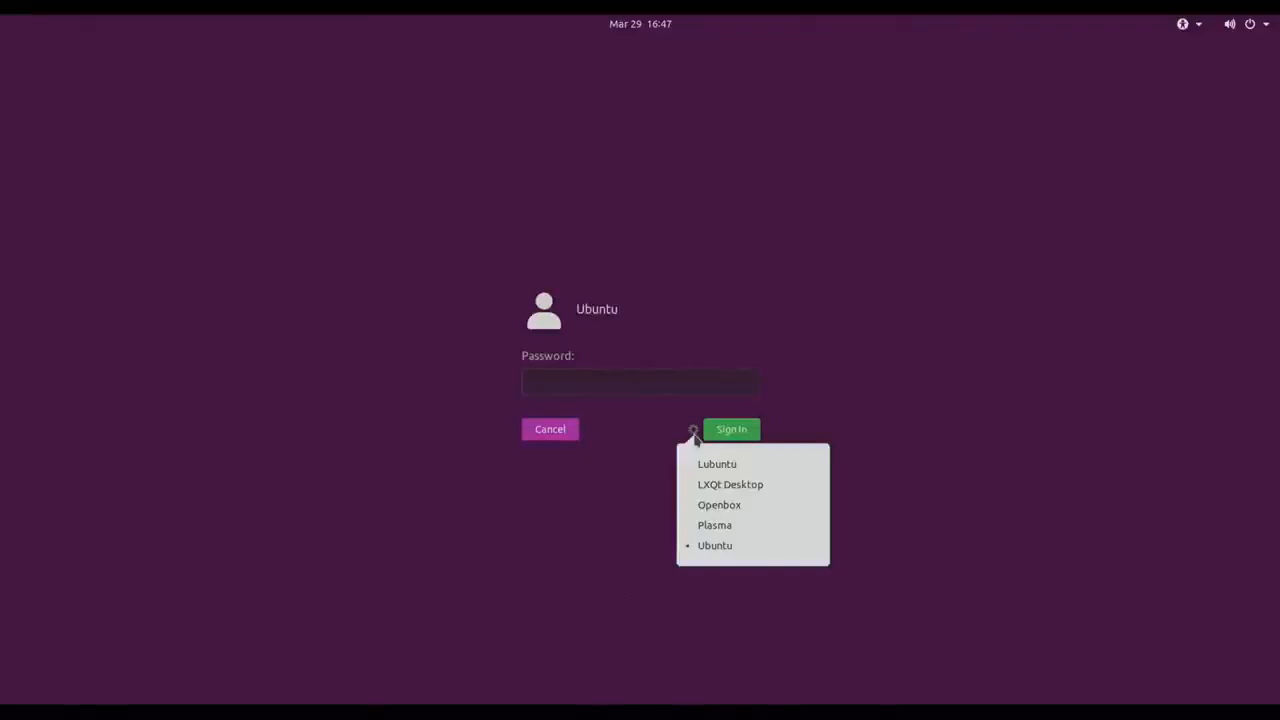
left_click(743, 469)
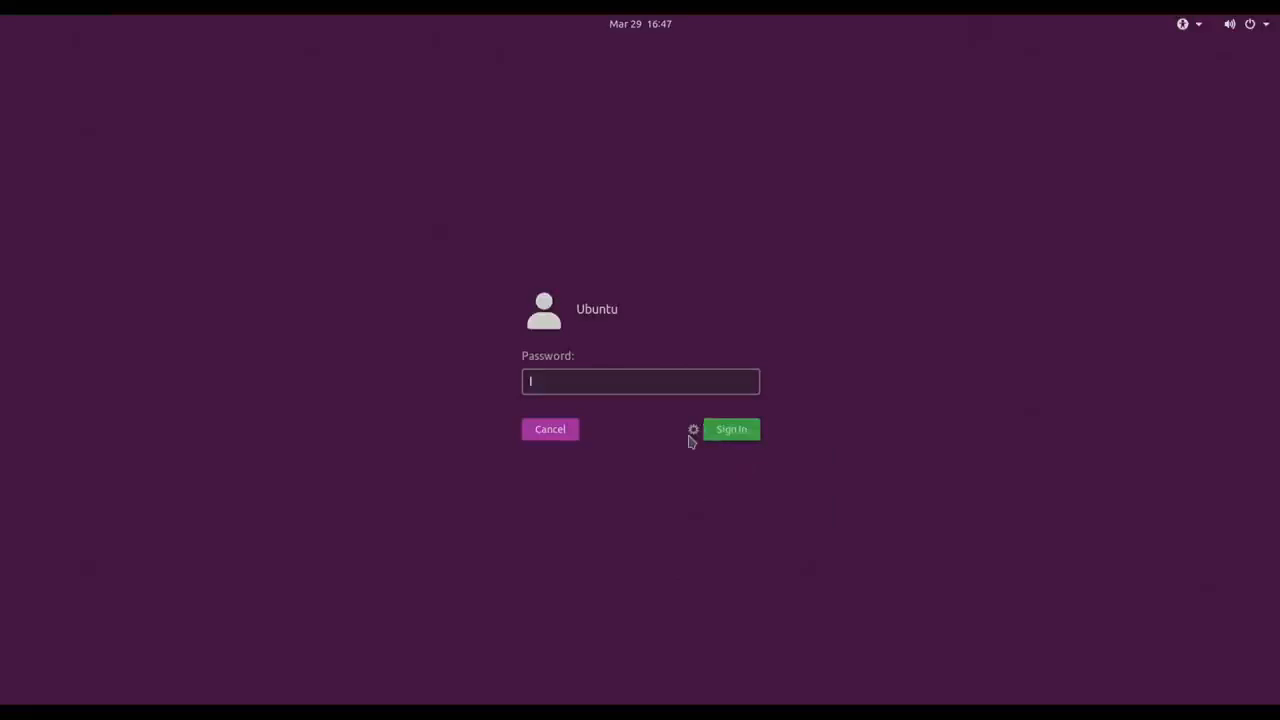
left_click(693, 431)
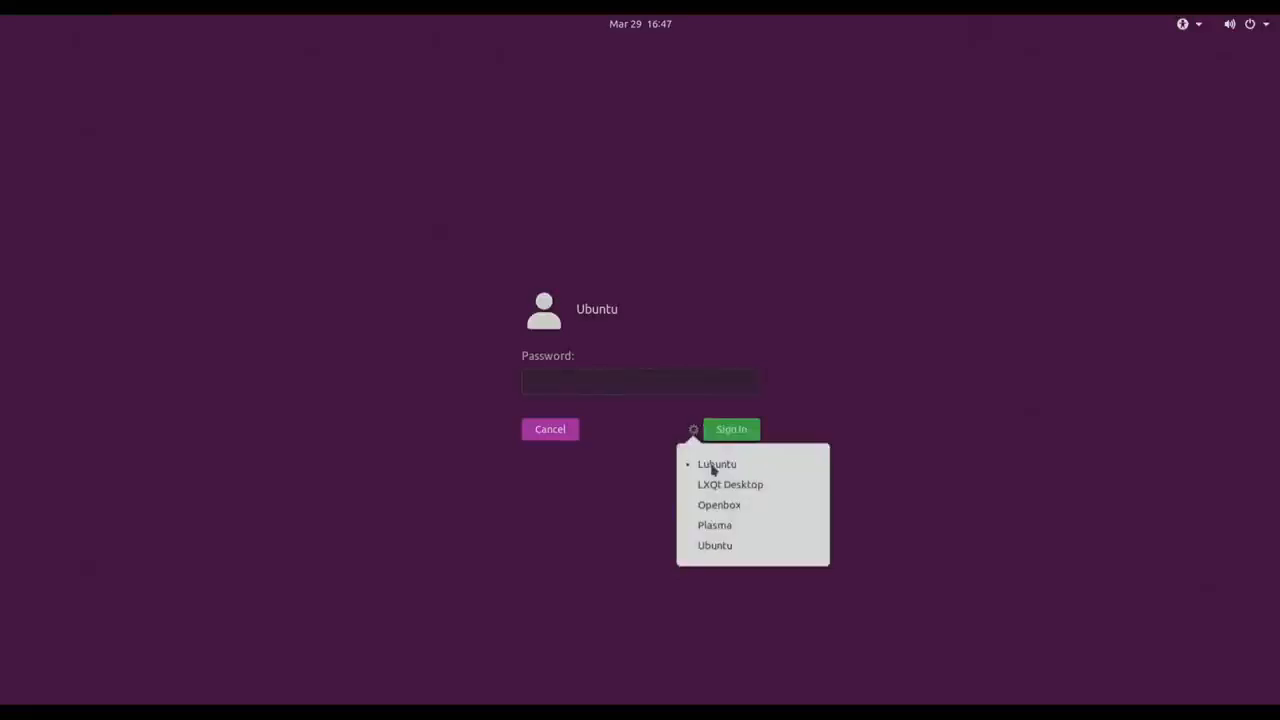
left_click(648, 458)
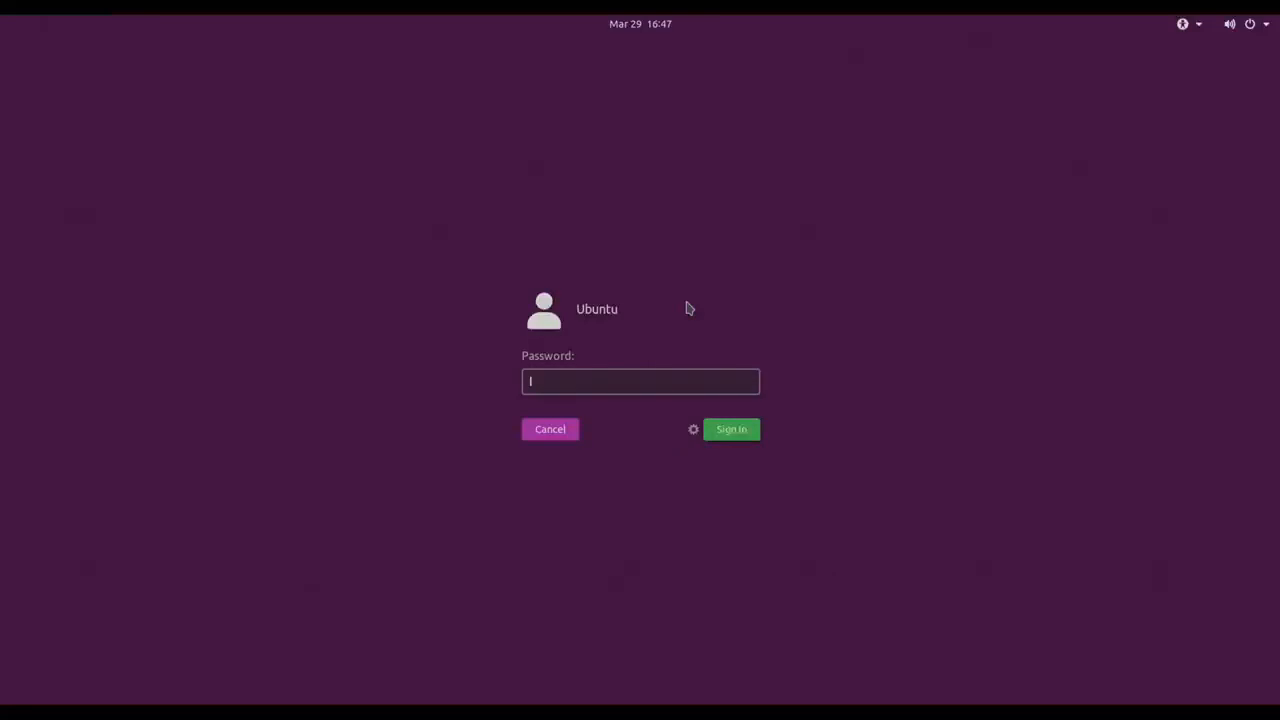
Sign in with the account password and dismiss the LXQt power management notification on the desktop
type("•••••••••")
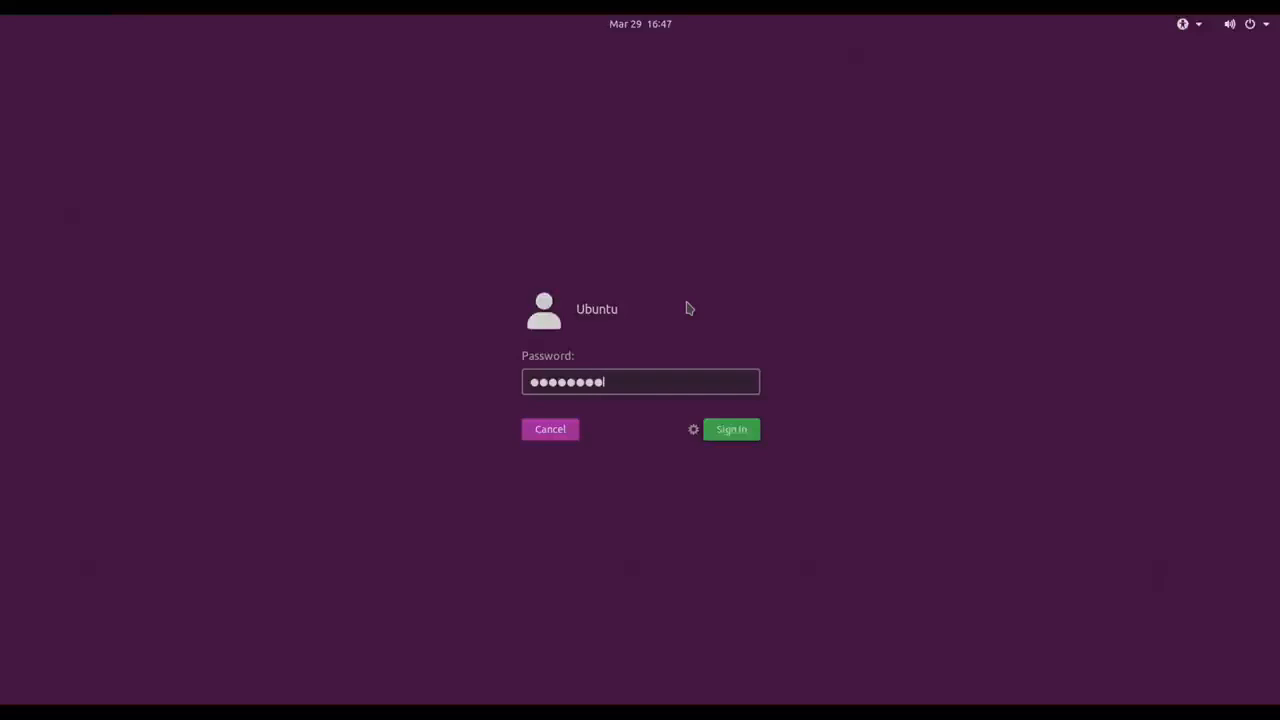
left_click(737, 433)
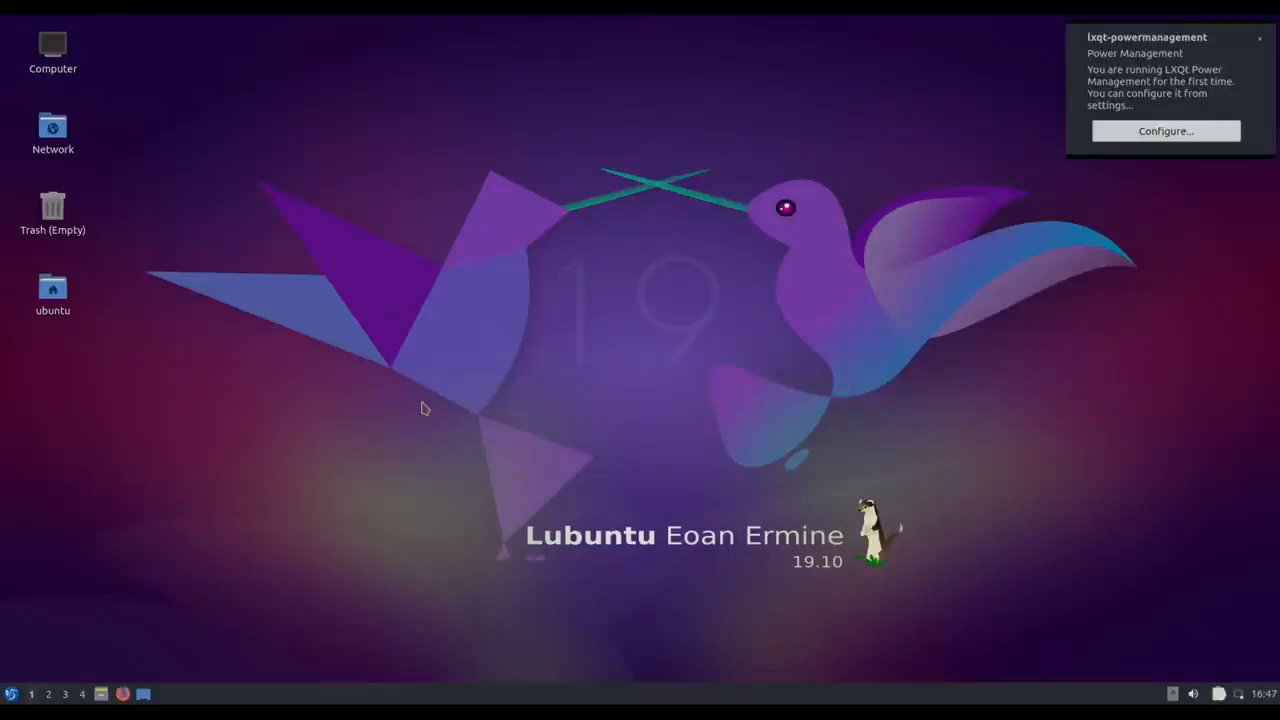
left_click(1263, 43)
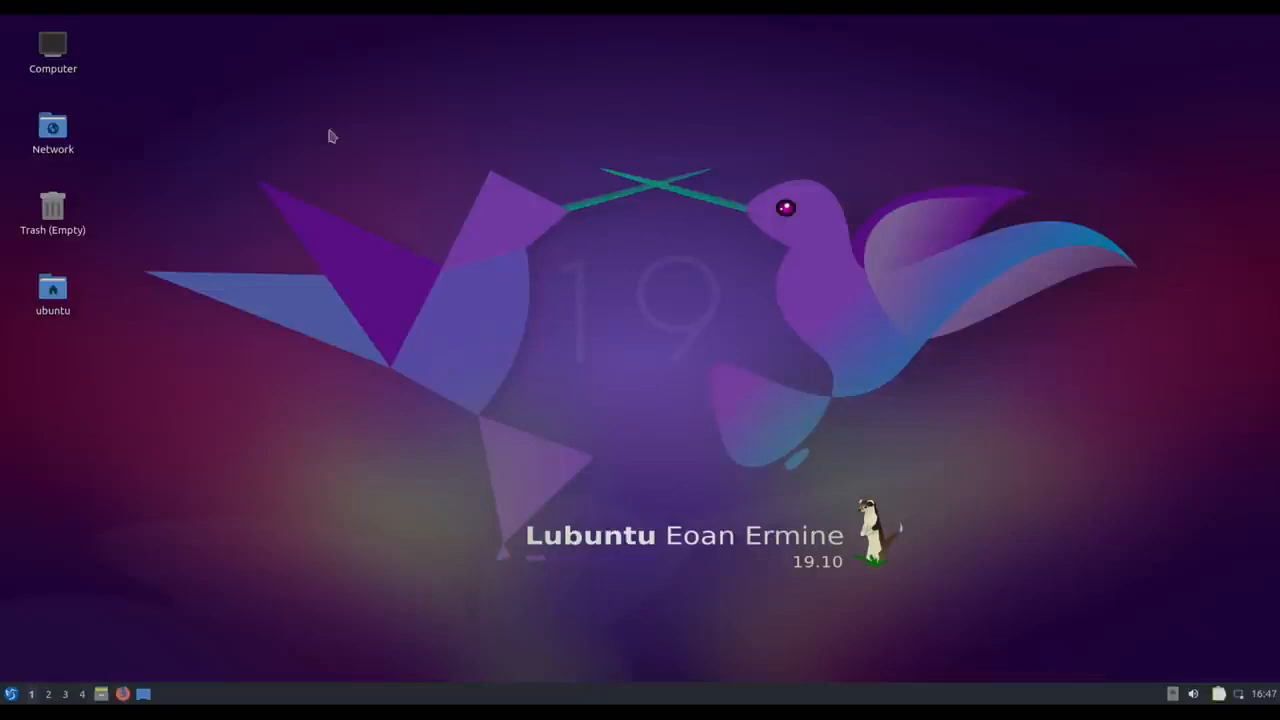
left_click_drag(280, 114, 1013, 634)
Look through the installed application categories and launch Muon Package Manager from System Tools
left_click(11, 694)
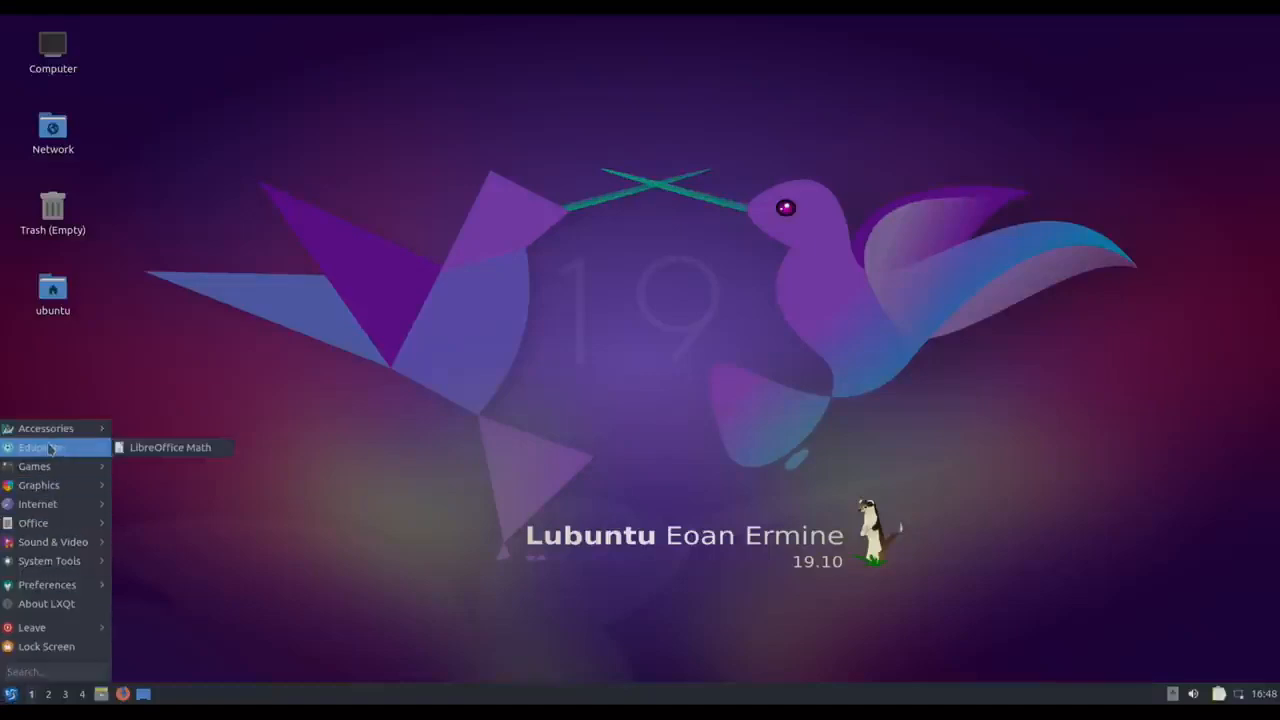
mouse_move(60, 432)
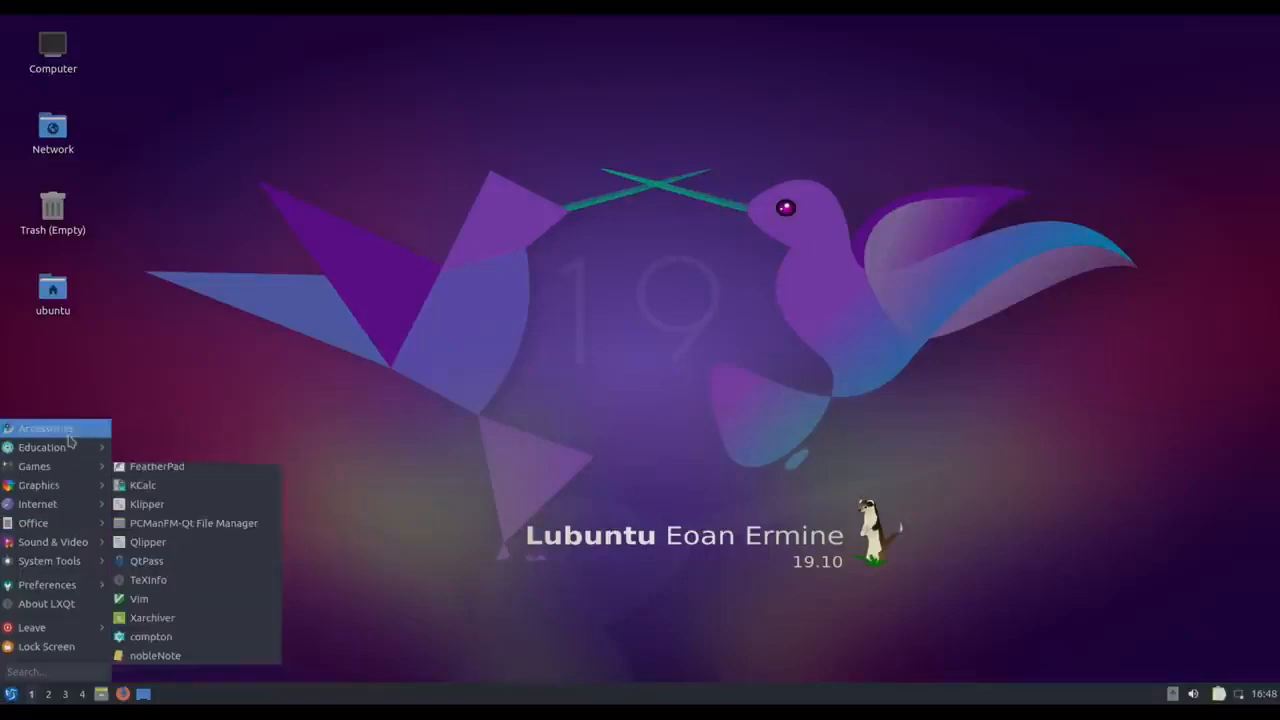
mouse_move(71, 458)
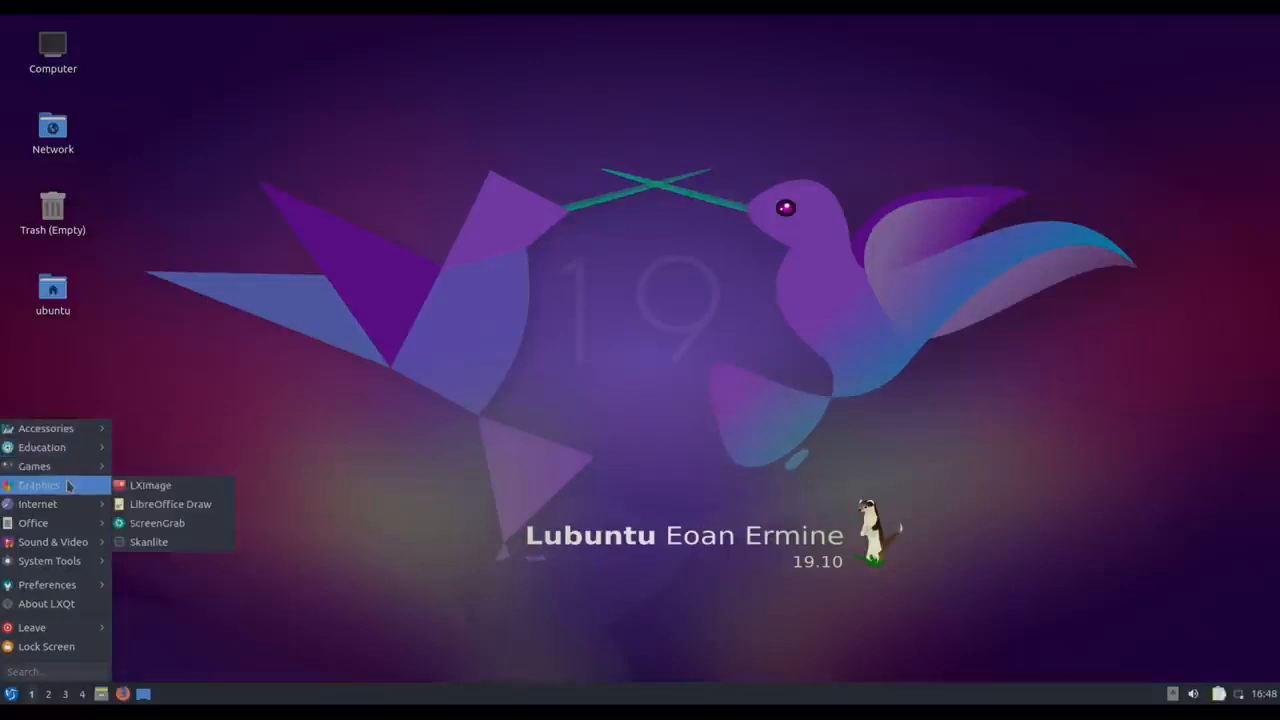
mouse_move(62, 504)
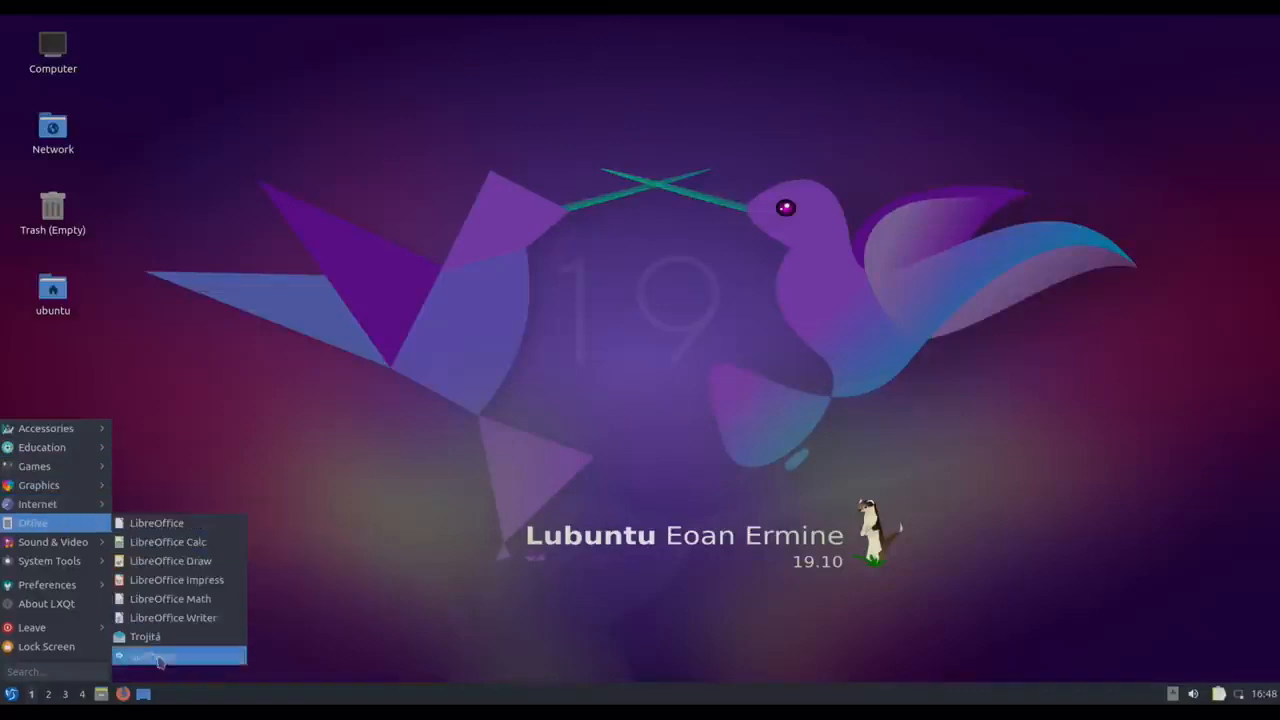
mouse_move(98, 542)
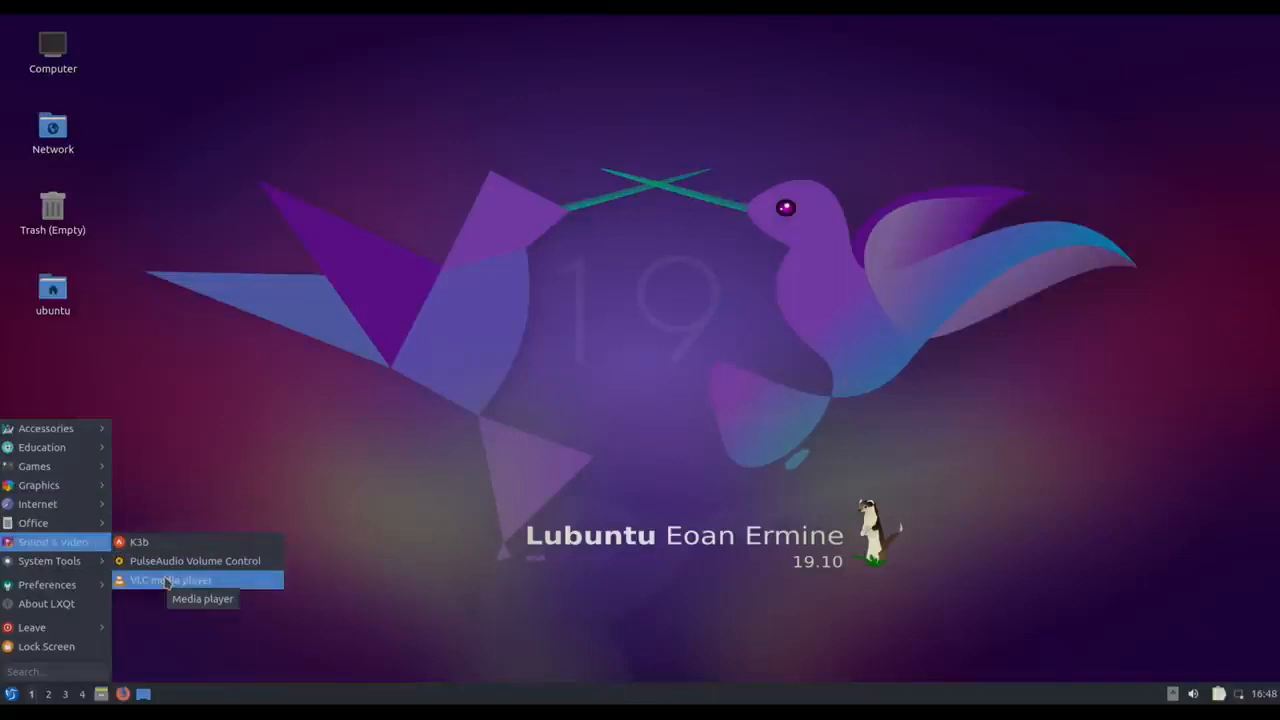
mouse_move(64, 568)
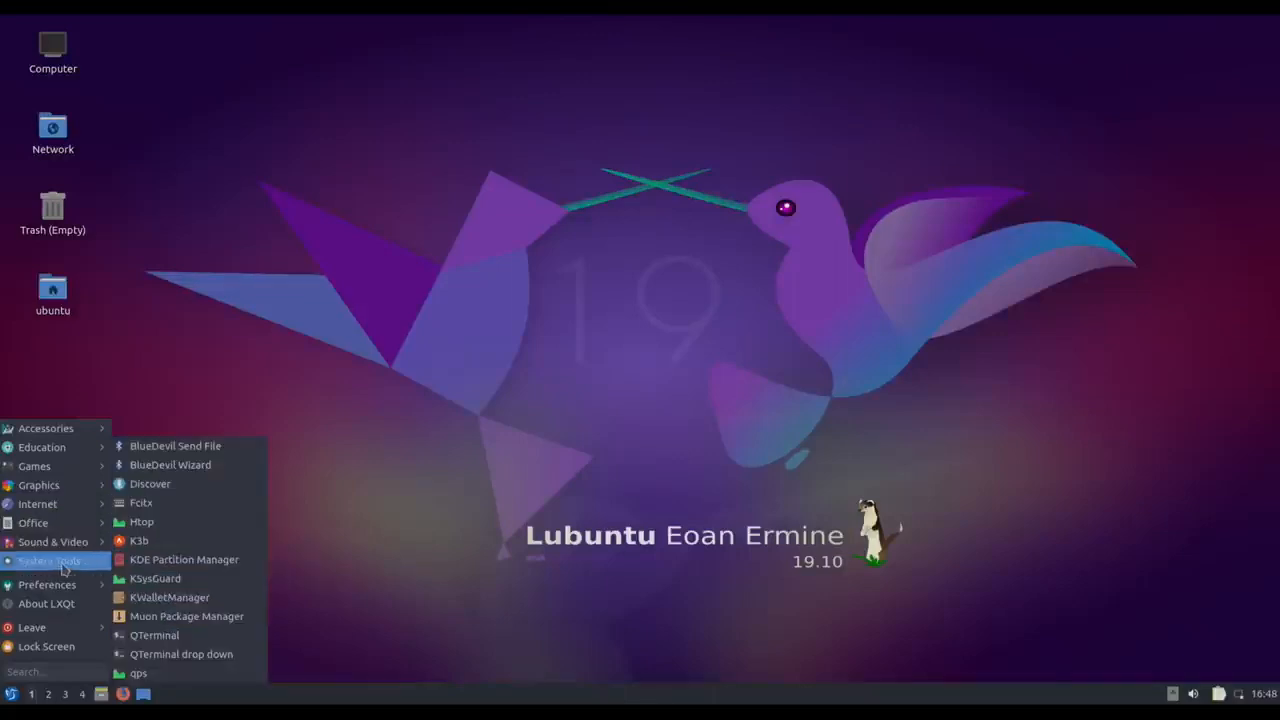
mouse_move(70, 590)
left_click(210, 619)
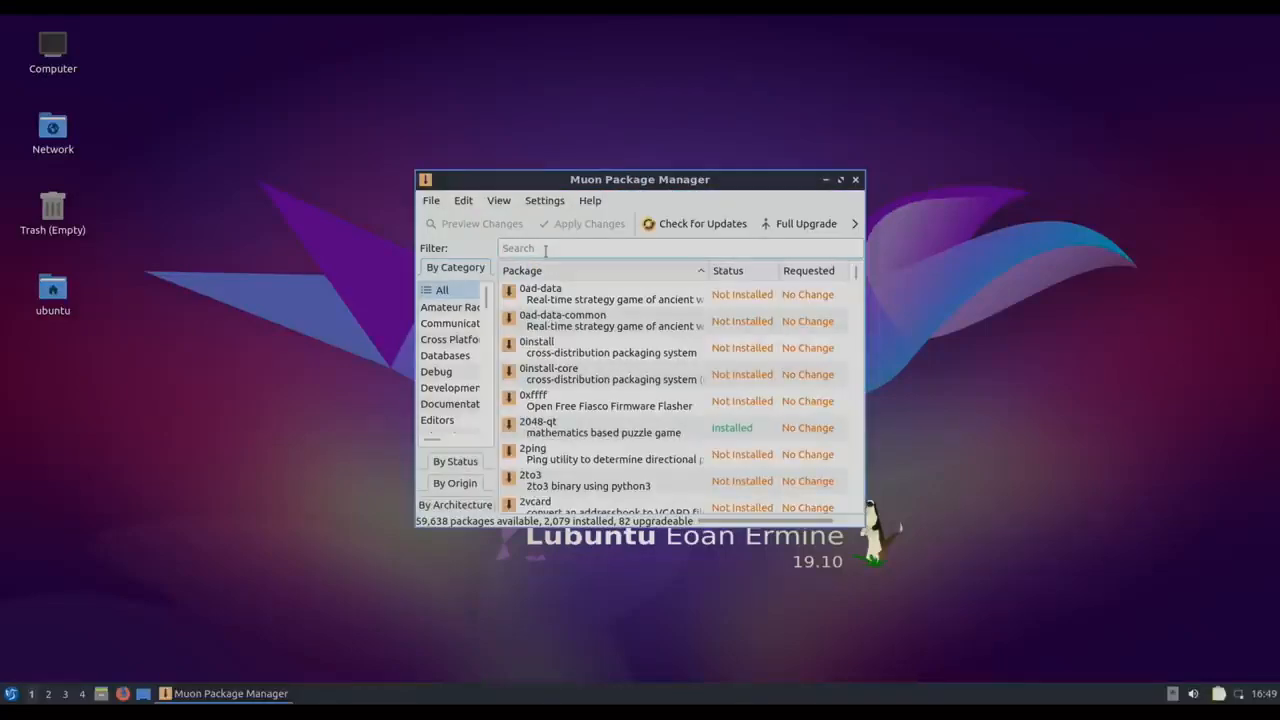
Find the retroarch package, mark it for installation with its required additional packages, and check that retroarch-assets is also marked
type("retroarch")
right_click(574, 298)
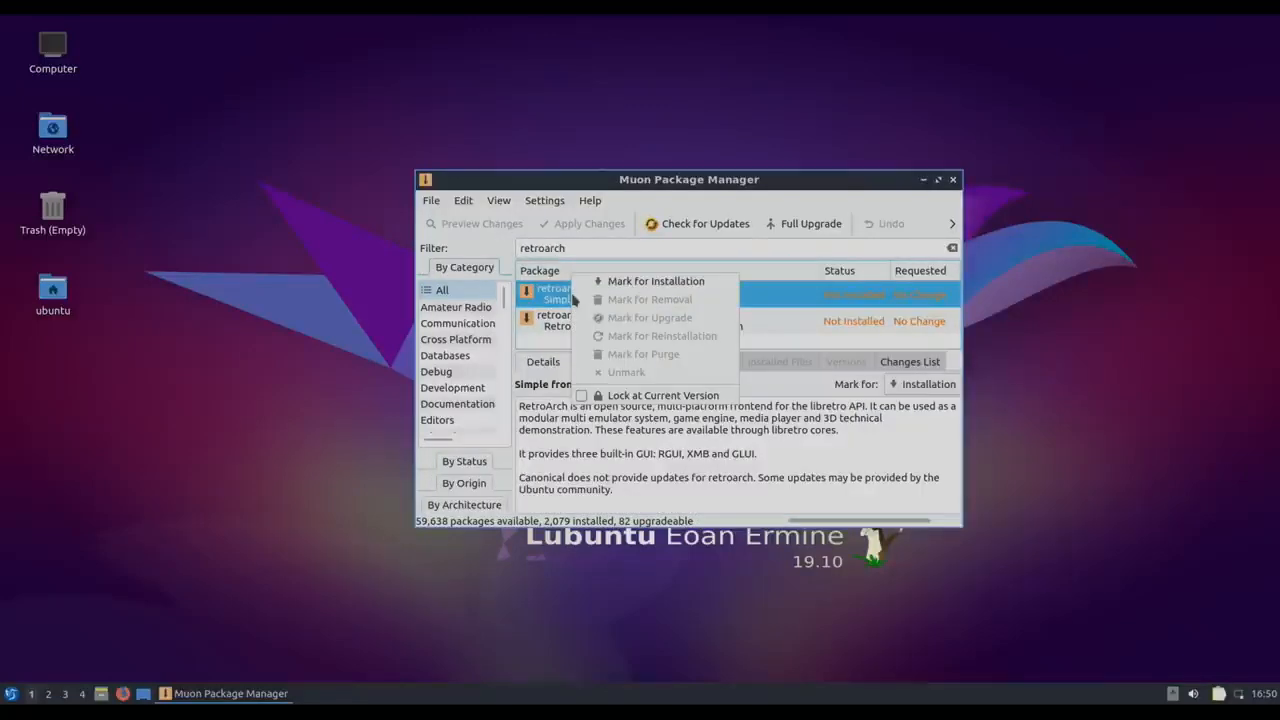
left_click(646, 282)
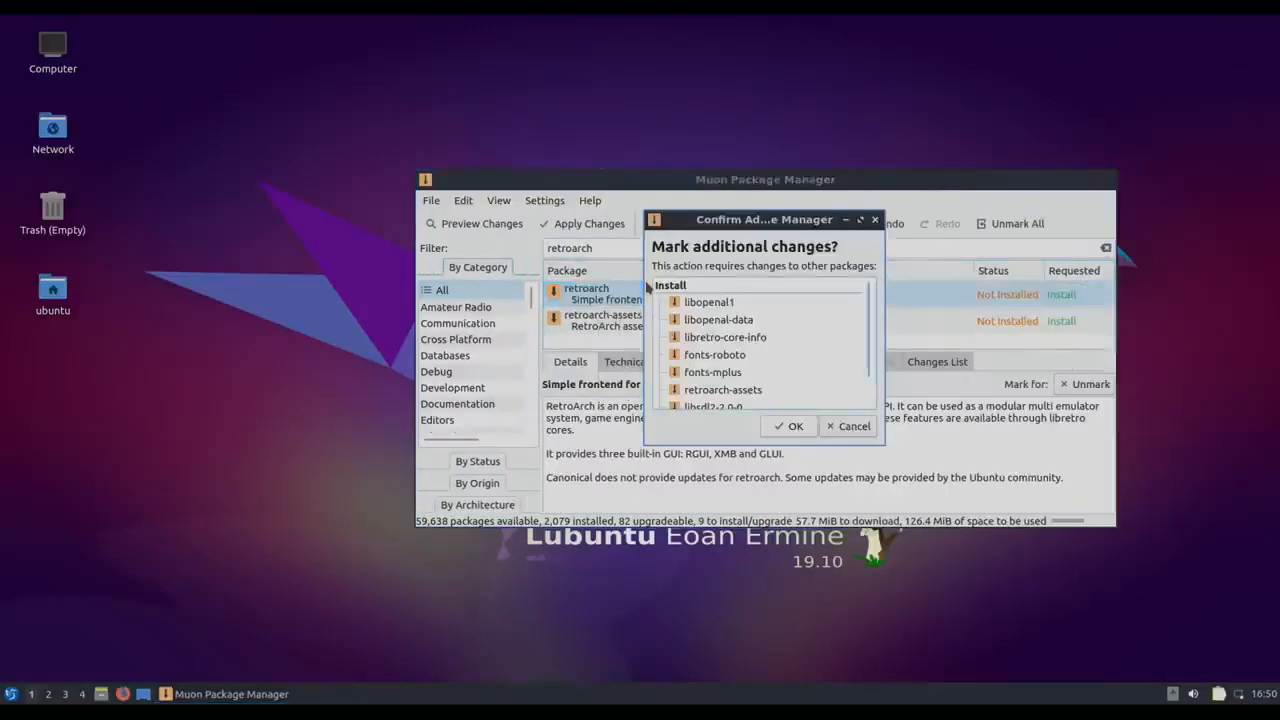
left_click(792, 427)
right_click(614, 326)
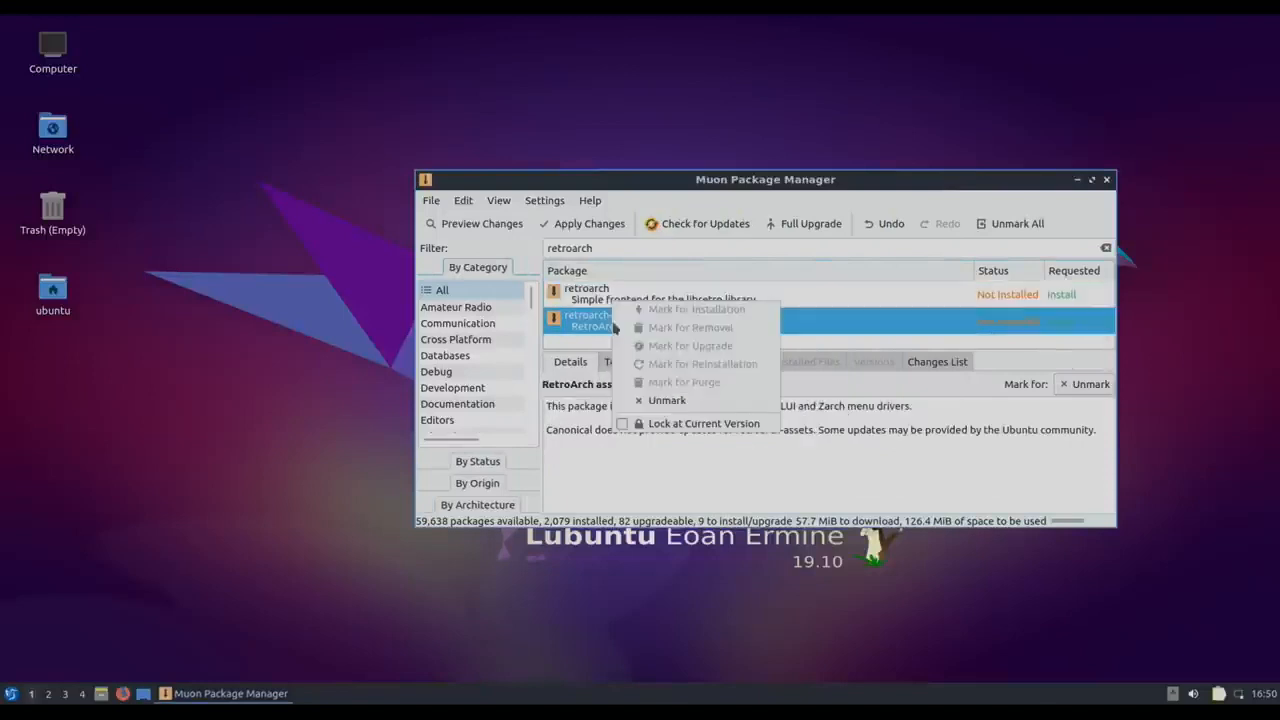
left_click(603, 330)
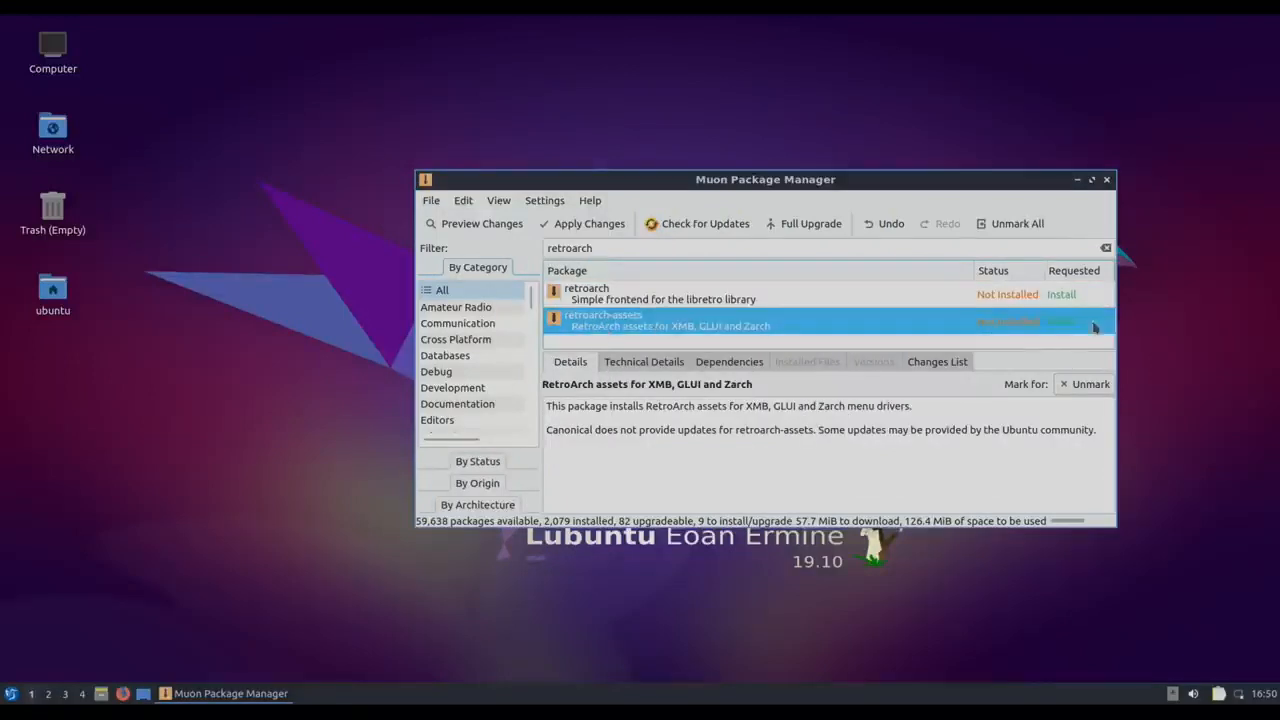
Apply the marked package changes, authenticate with the account password, and close Muon Package Manager once the installation finishes
left_click(577, 224)
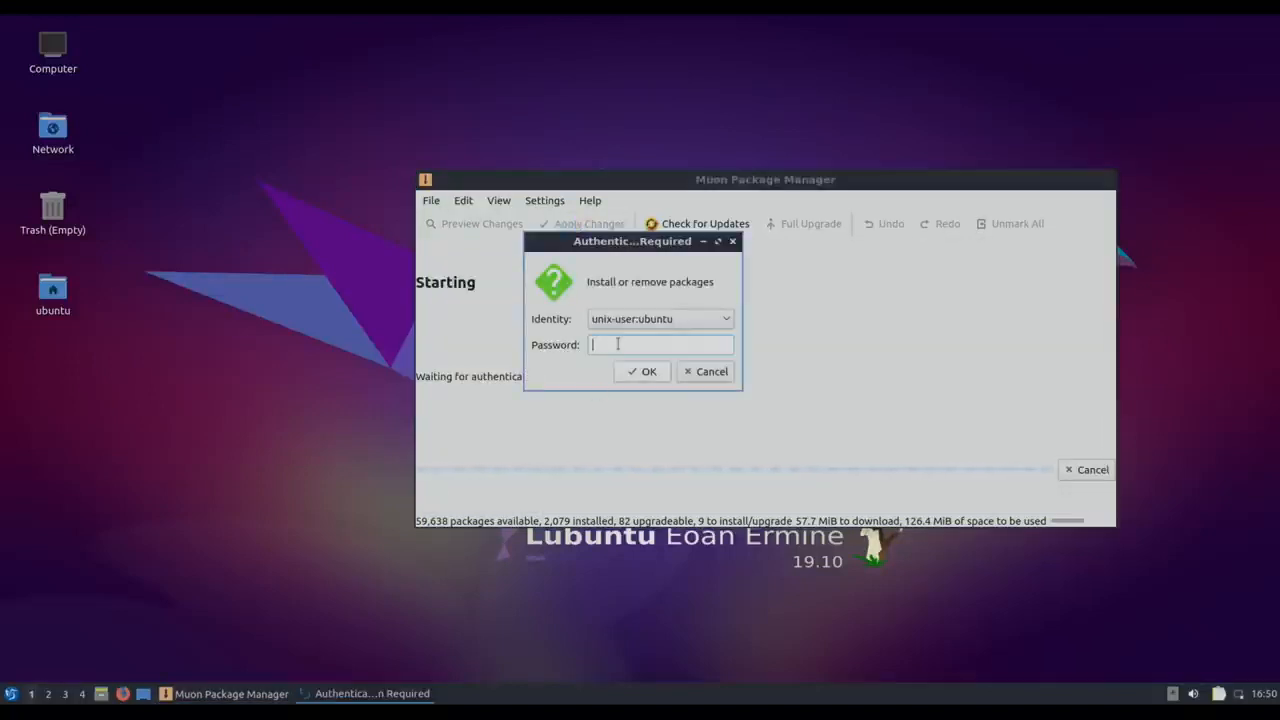
type("●●●●●●●")
key("Return")
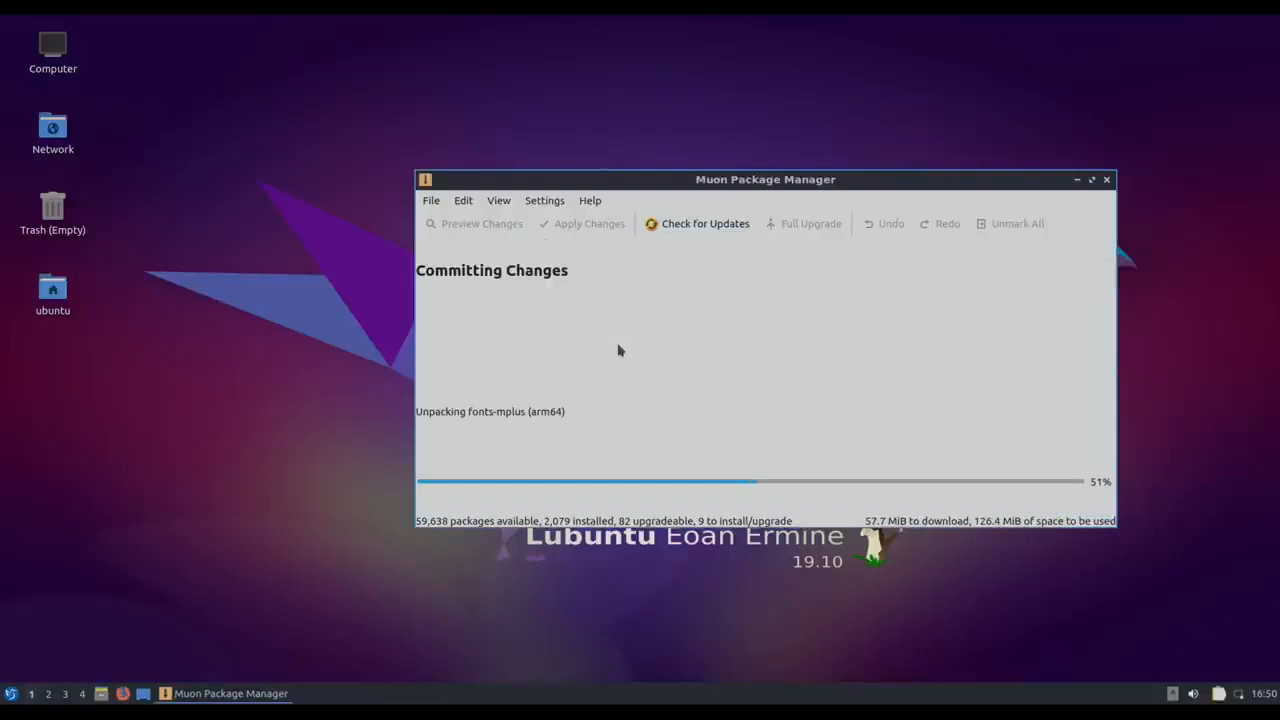
left_click(1107, 181)
Launch RetroArch from the Games category to check that it starts, and close its window
left_click(11, 694)
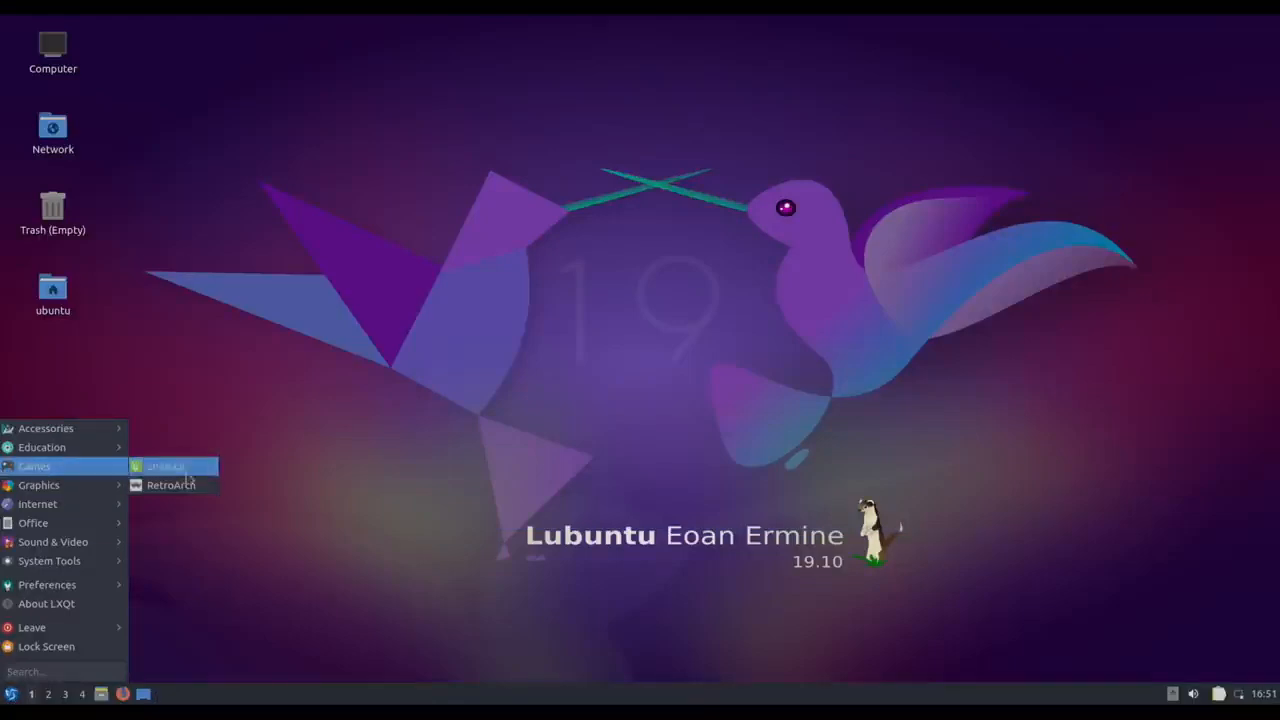
left_click(190, 486)
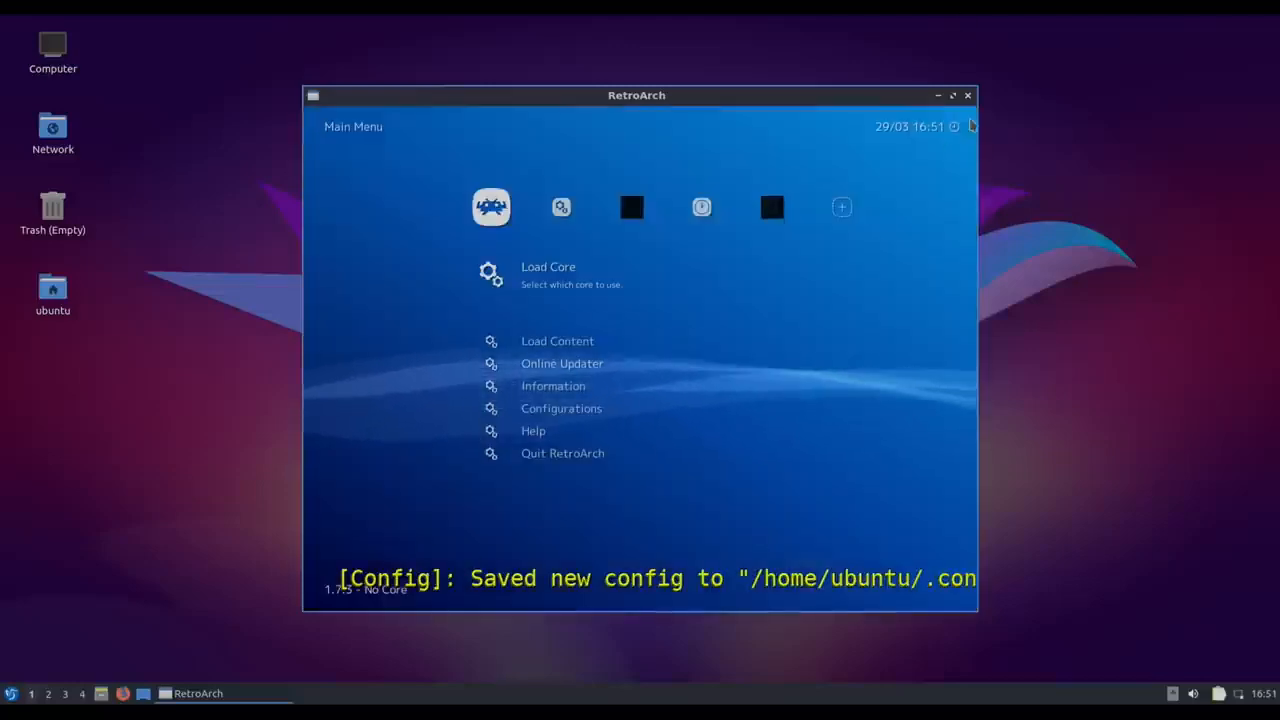
left_click(967, 95)
mouse_move(282, 87)
left_mouse_down()
mouse_move(823, 363)
mouse_move(946, 592)
mouse_move(263, 452)
mouse_move(289, 68)
left_mouse_up()
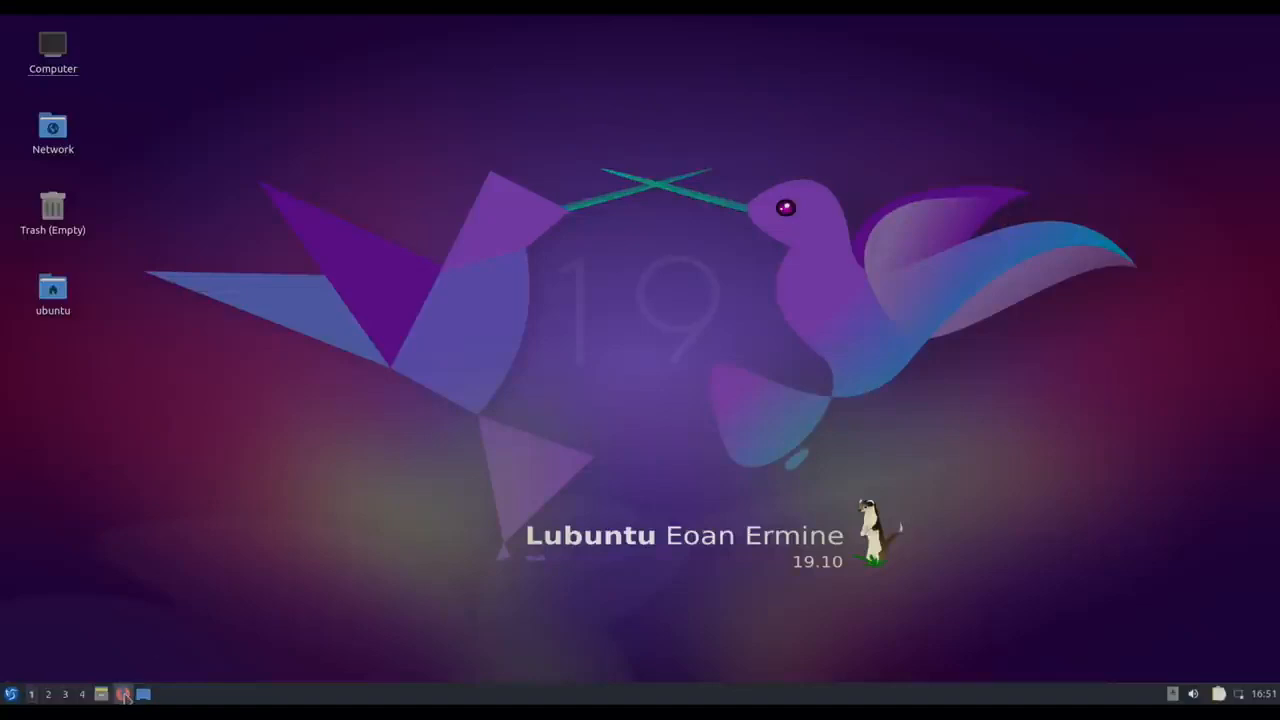
Switch to Firefox, load YouTube from the top sites, and dismiss the COVID-19 notice
left_click(123, 694)
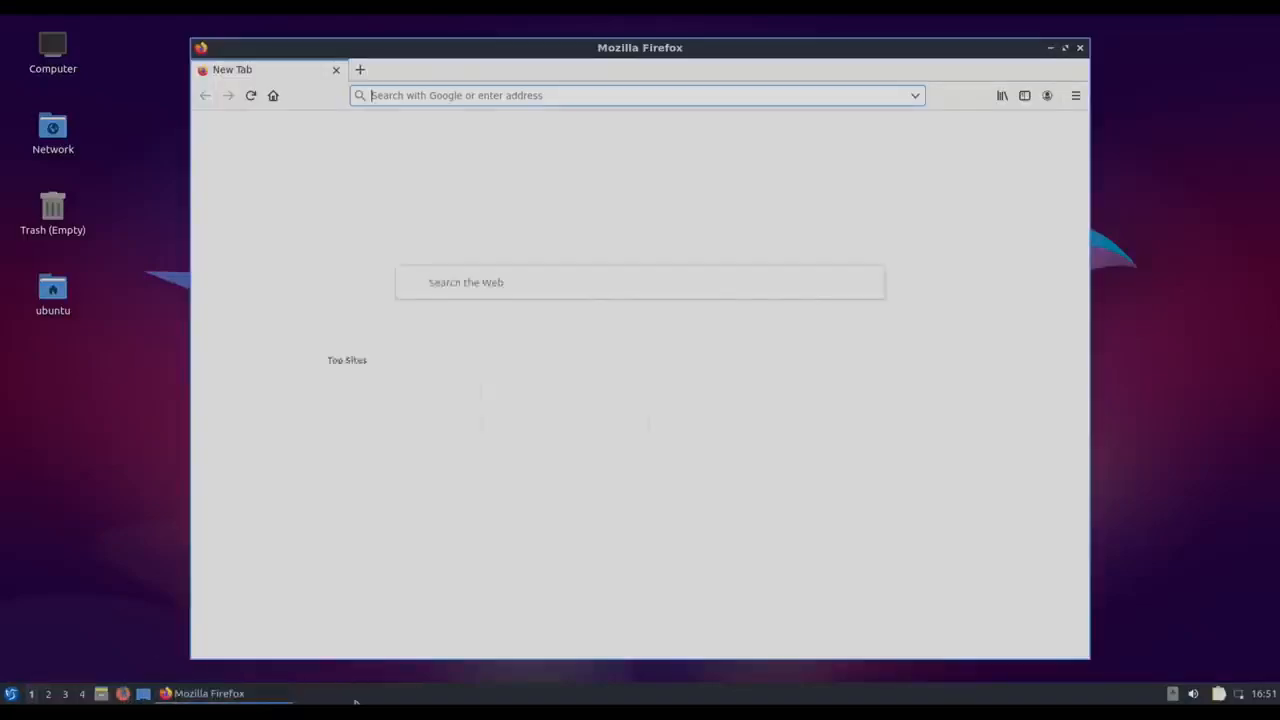
left_click(340, 305)
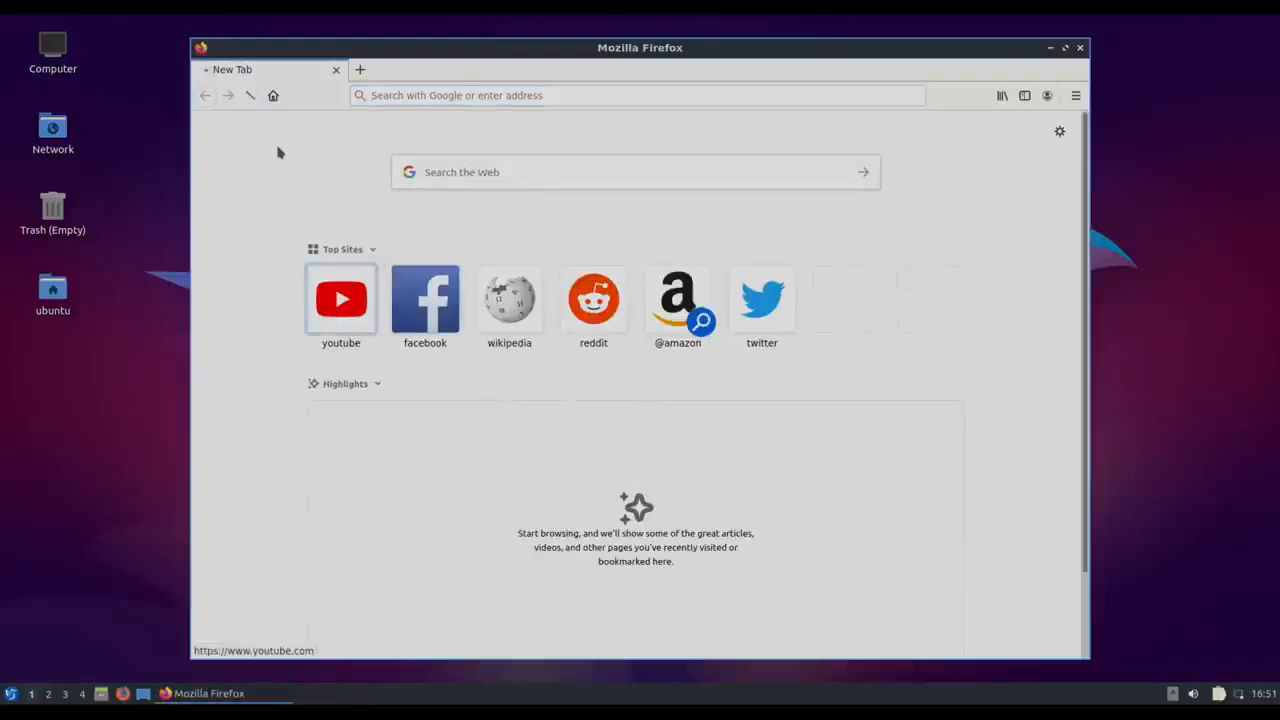
left_click(495, 215)
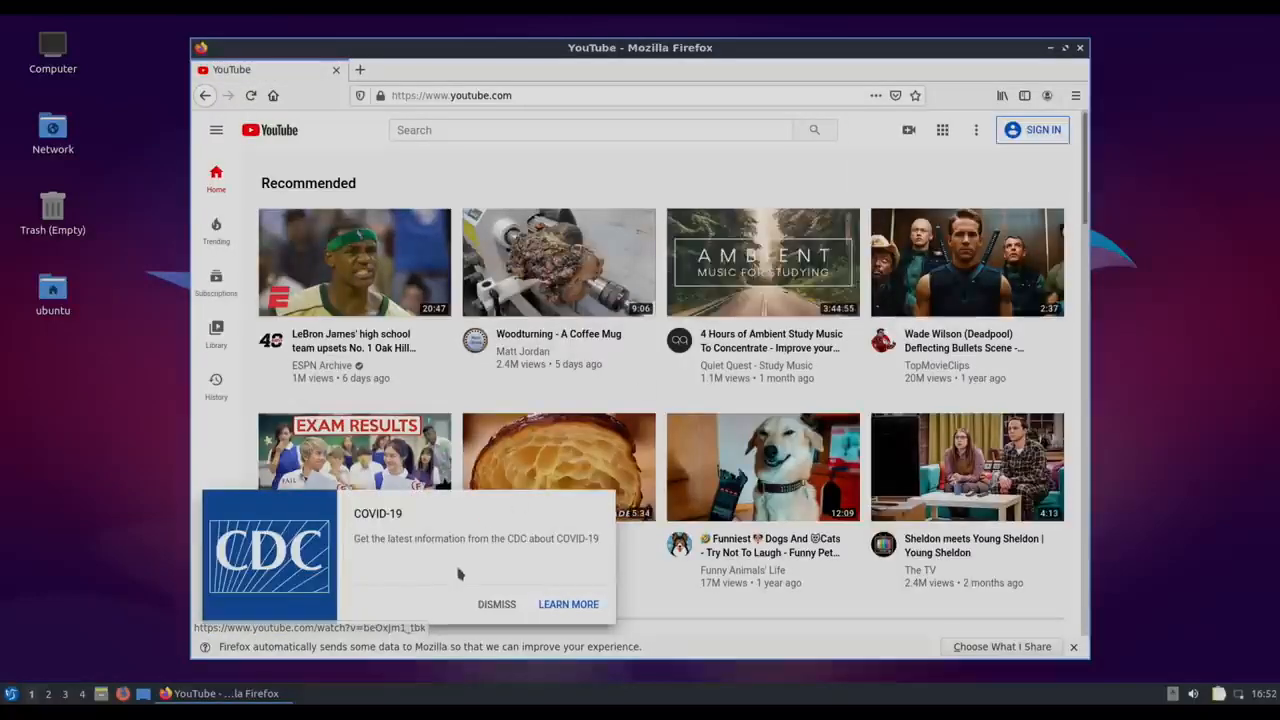
left_click(492, 605)
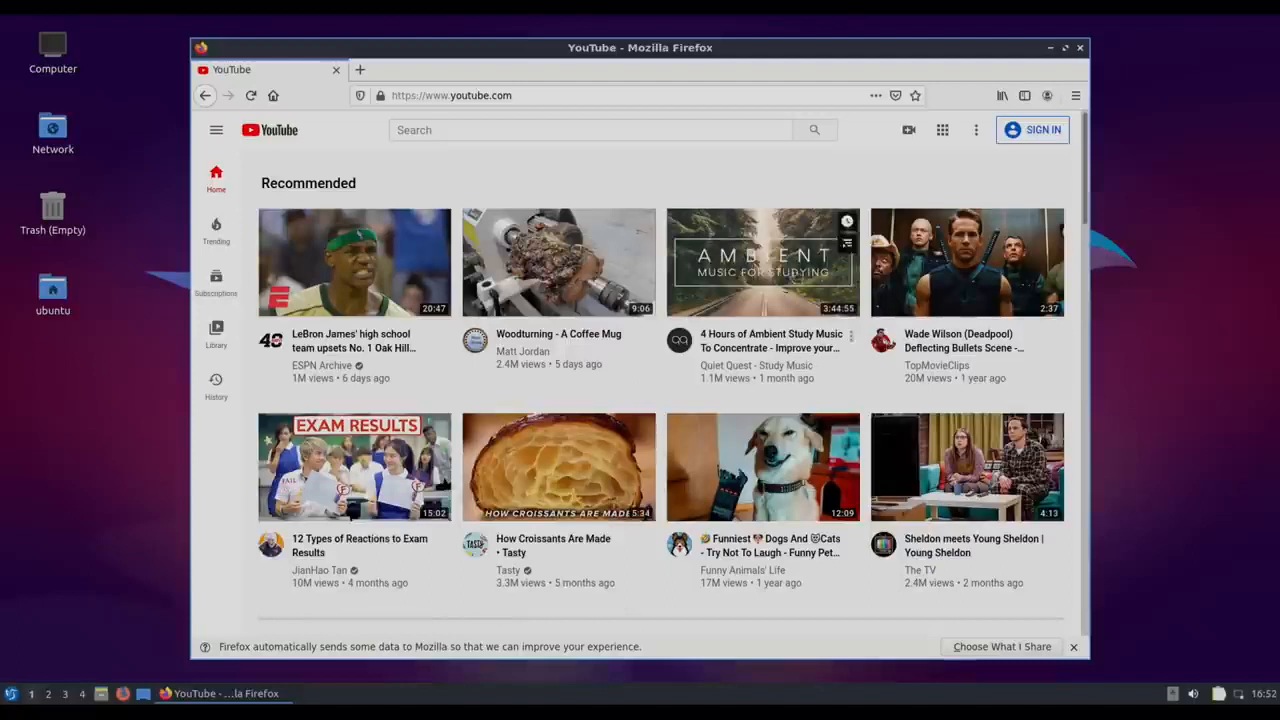
Open a new browser tab beside YouTube, and quit Firefox, agreeing to close both tabs
left_click(616, 129)
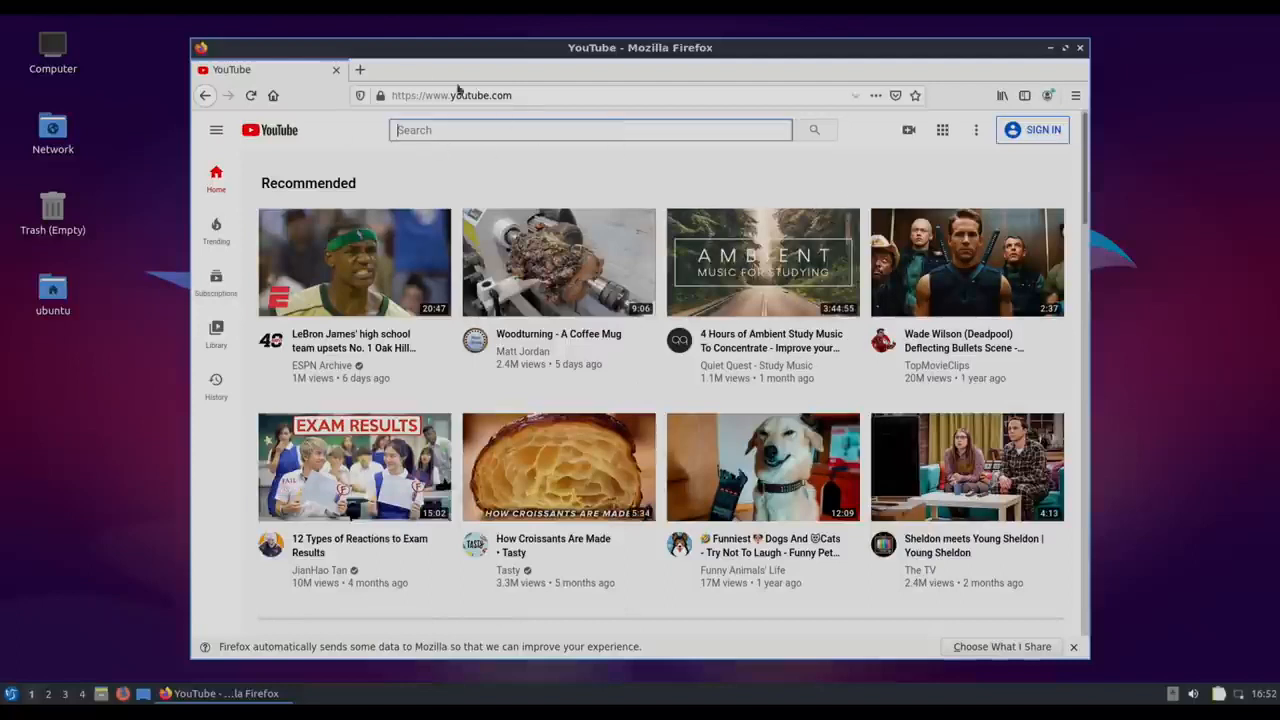
left_click(360, 69)
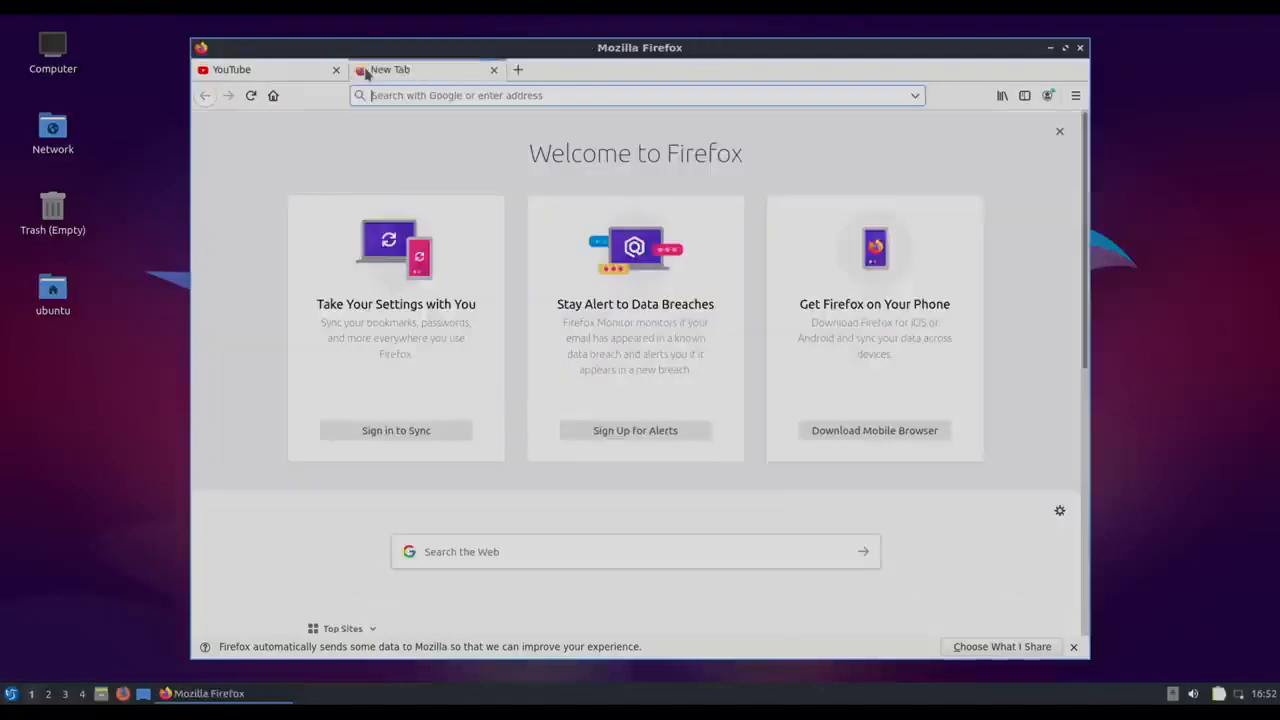
left_click(1080, 50)
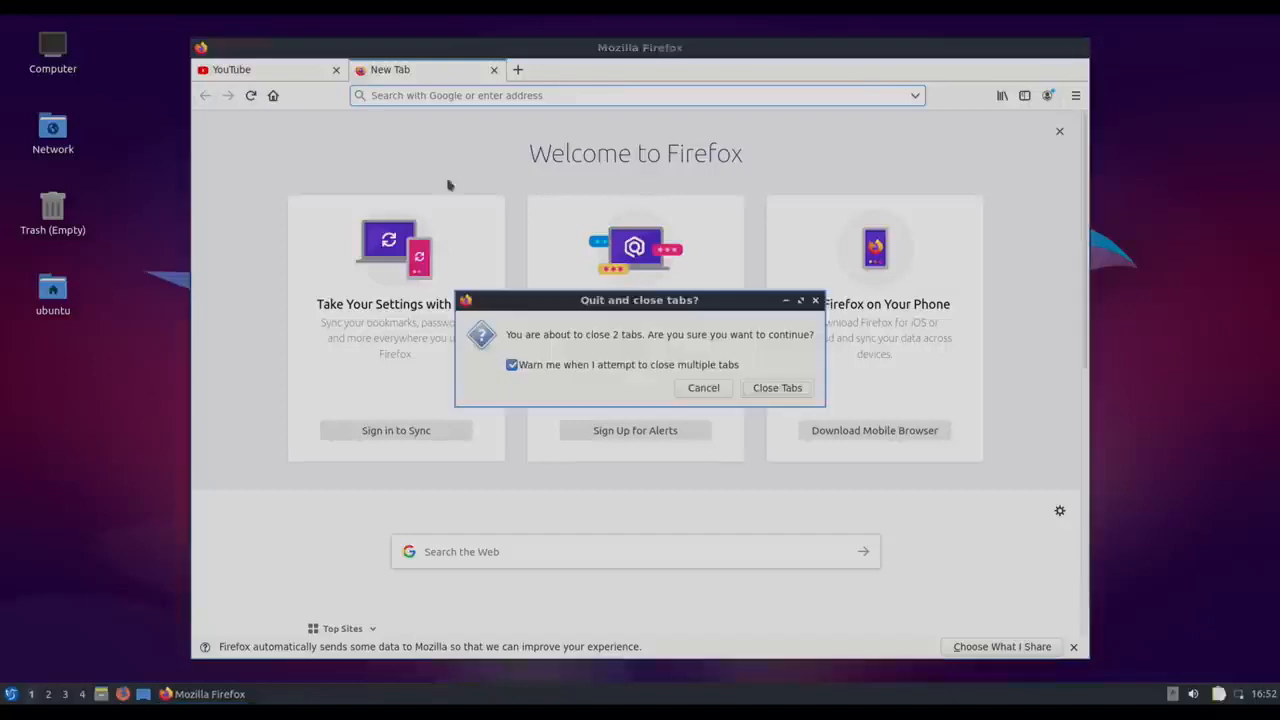
left_click(783, 387)
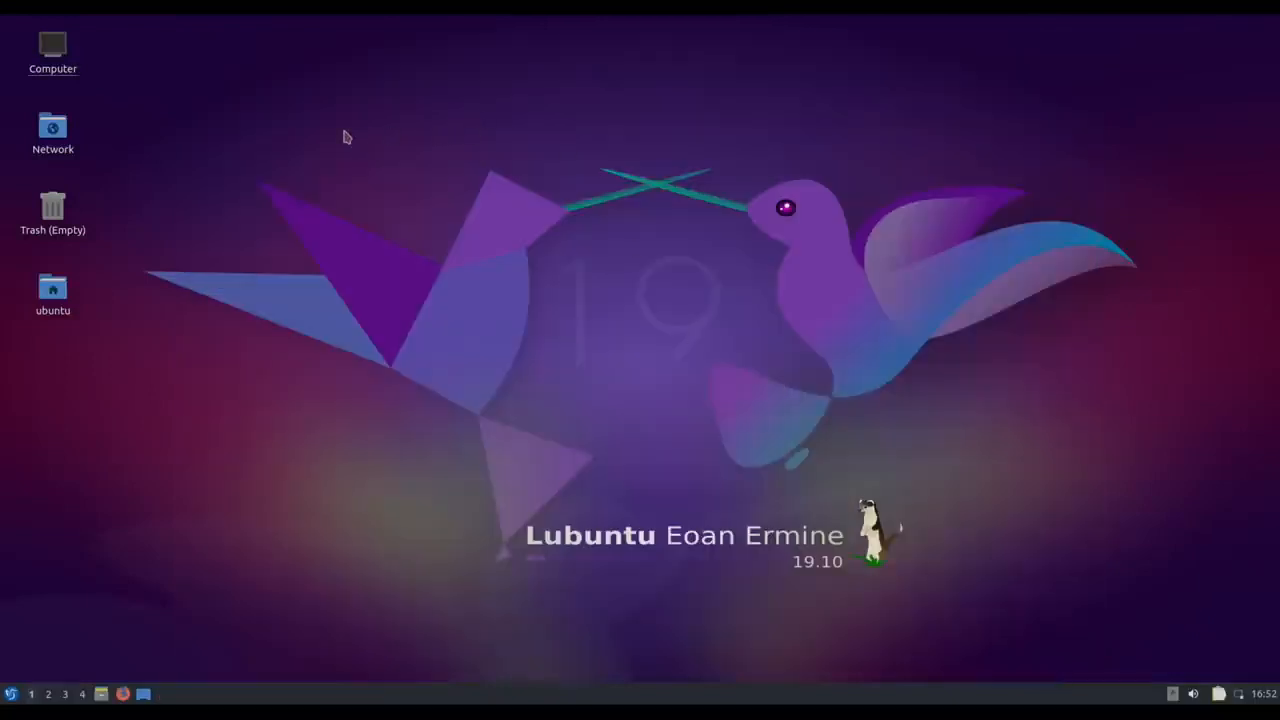